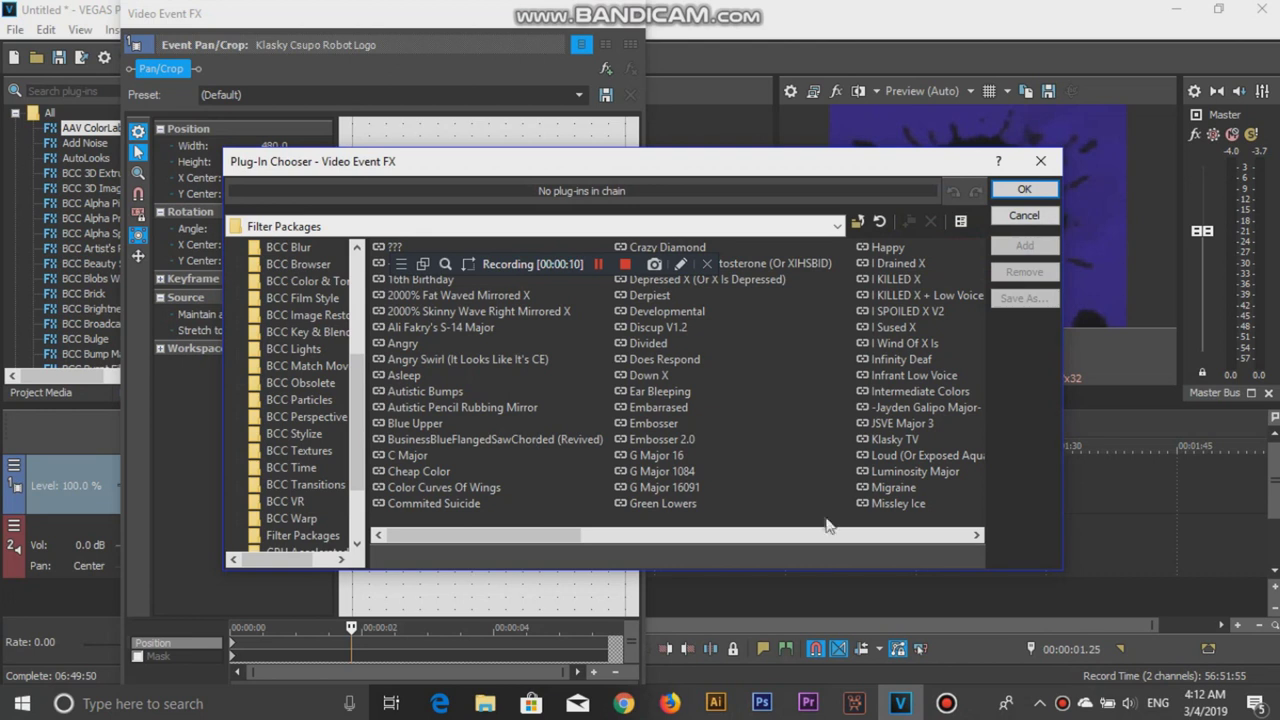
- Apply the Ungry filter package to the Klasky Csupo Robot Logo video event
left_click(842, 535)
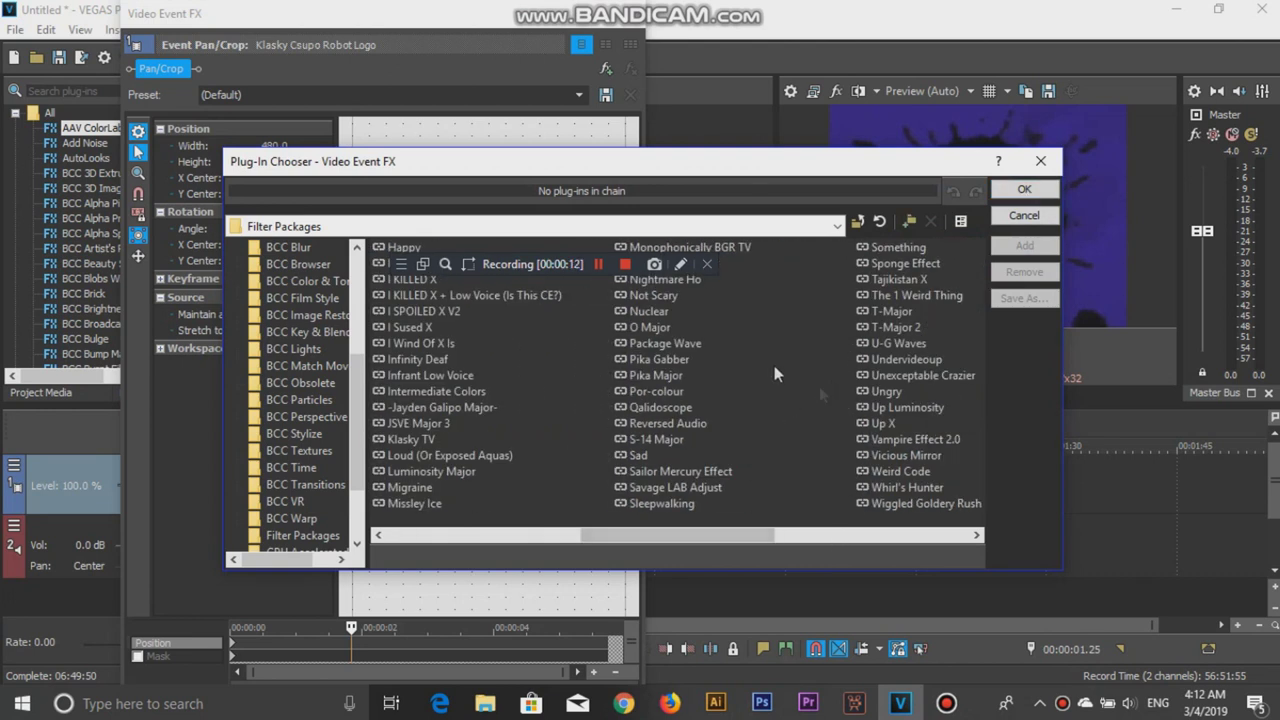
left_click(885, 392)
double_click(885, 392)
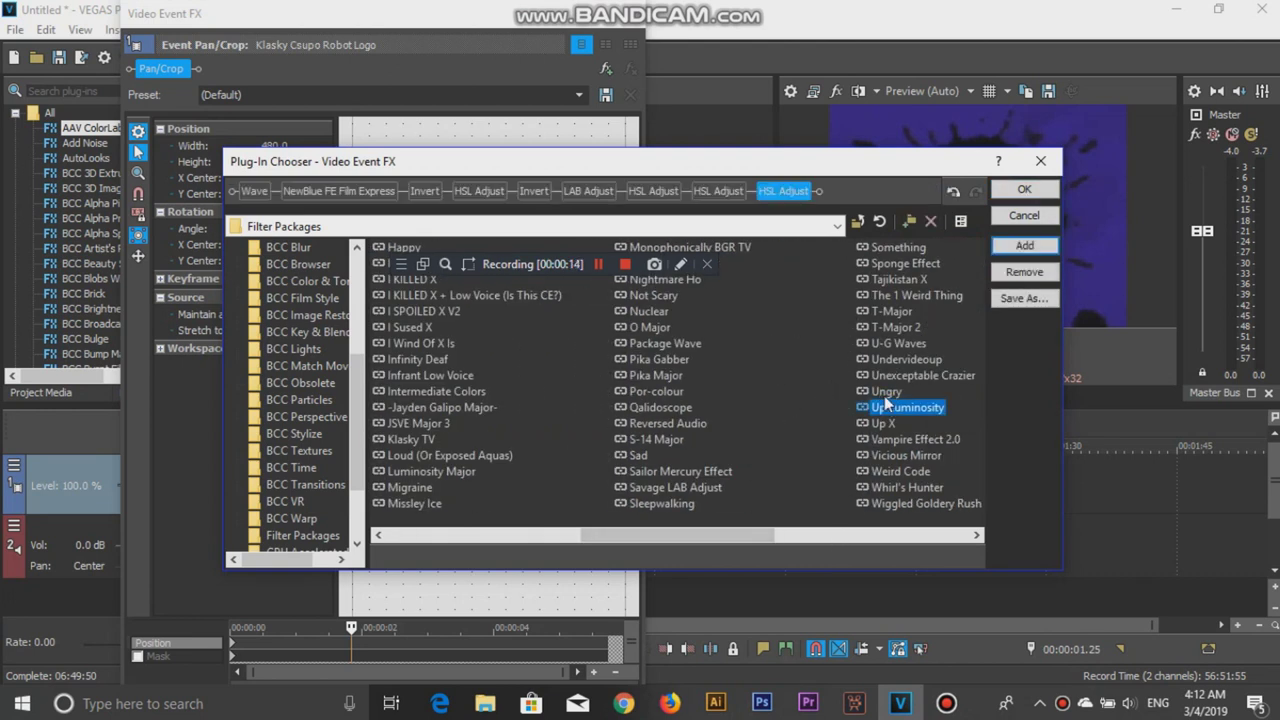
left_click(1024, 189)
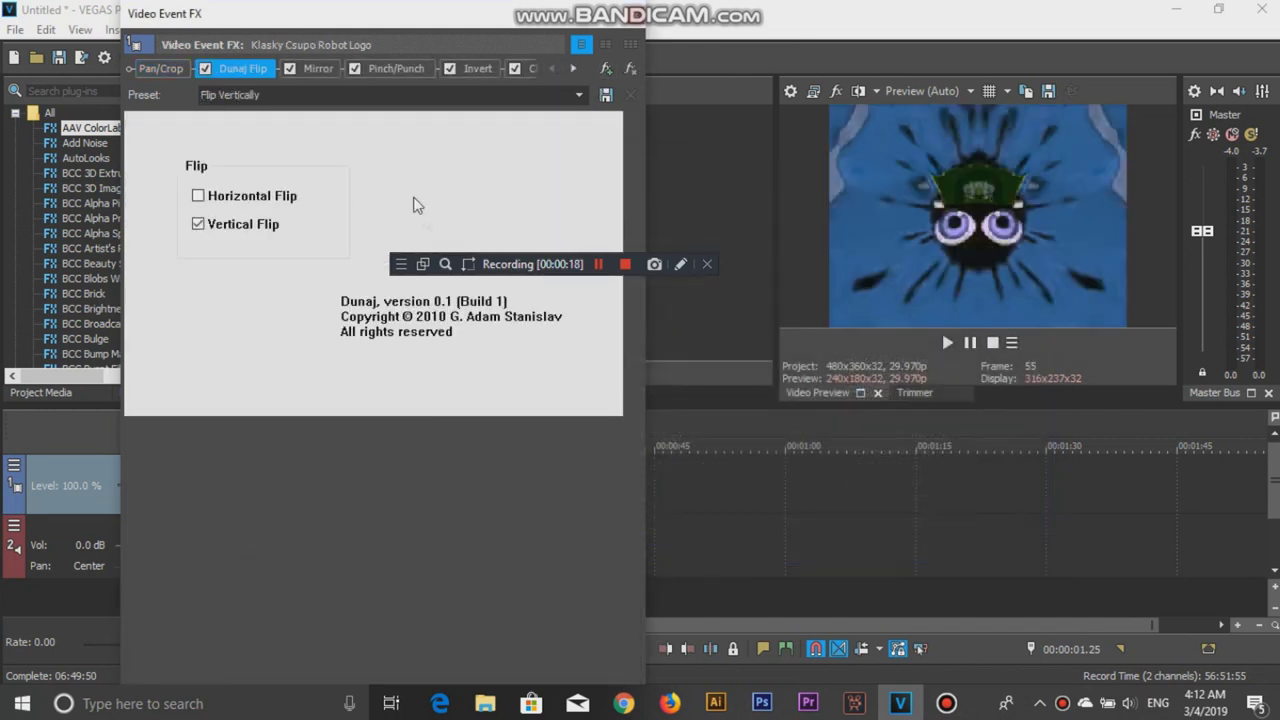
- Outline the Dunaj Flip effect with a blue rectangle and draw a purple arrow pointing to it from the lower right
left_click(680, 264)
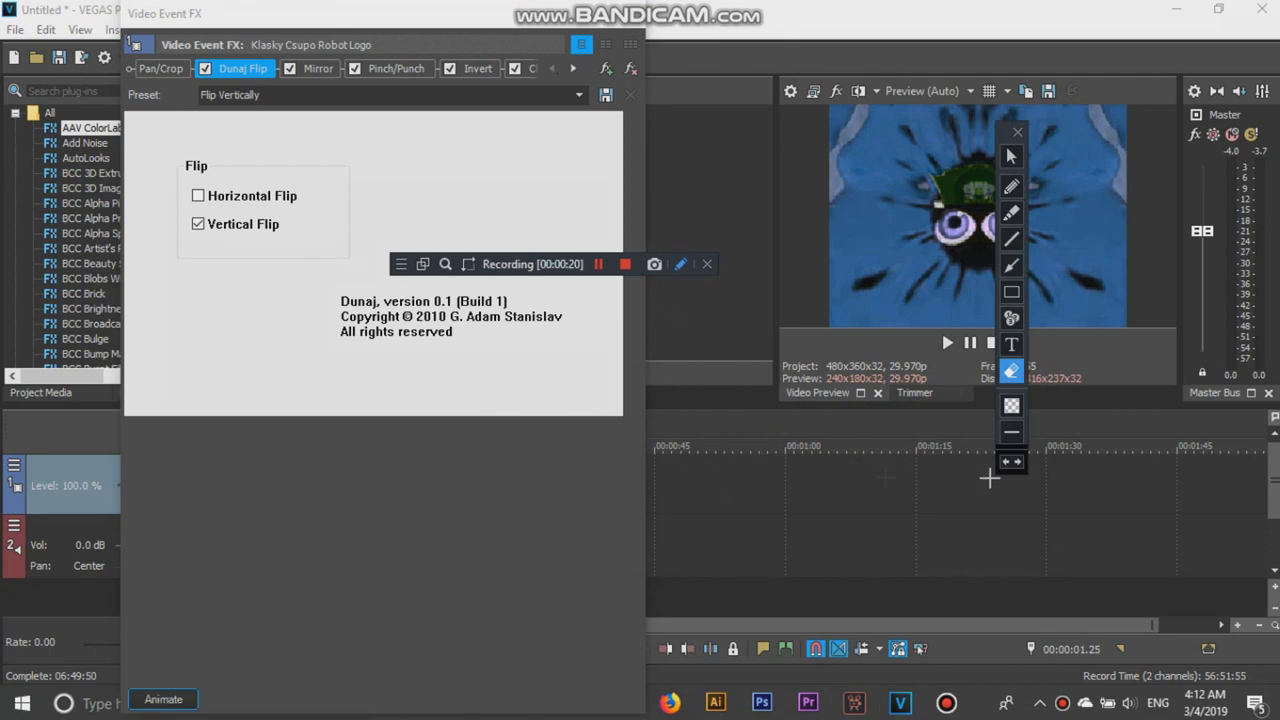
left_click(1011, 291)
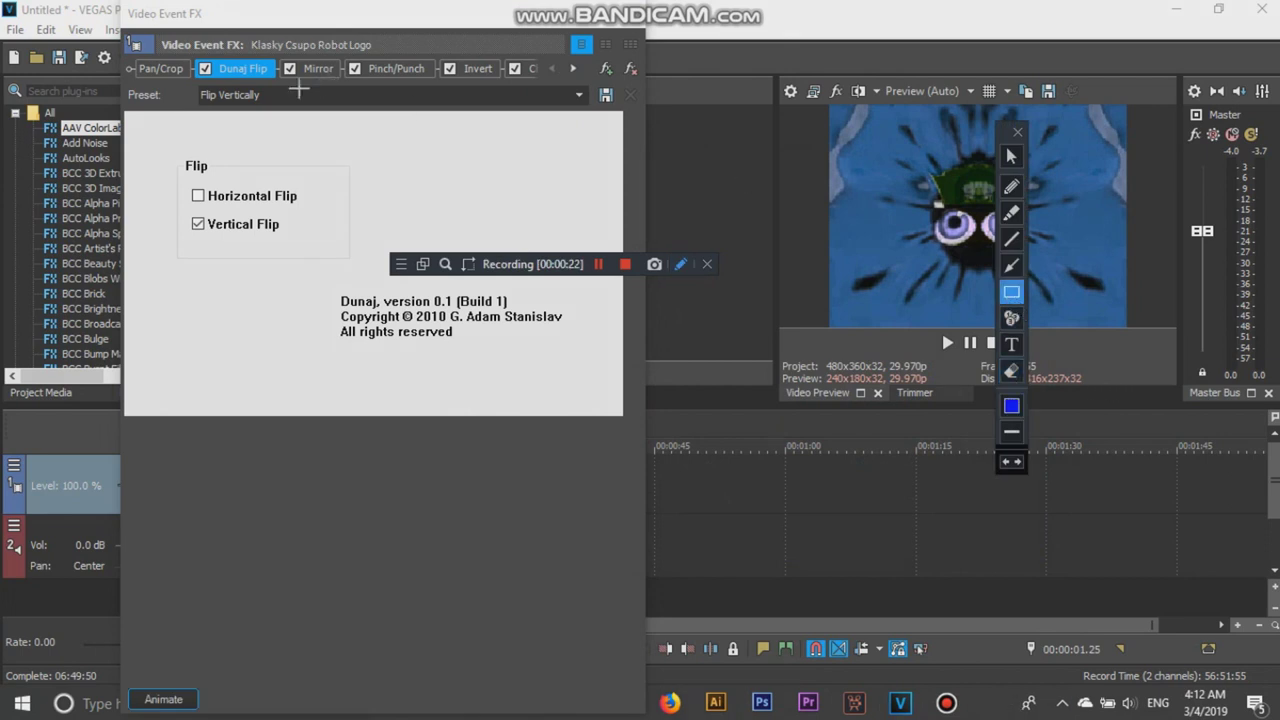
left_click_drag(277, 79, 193, 57)
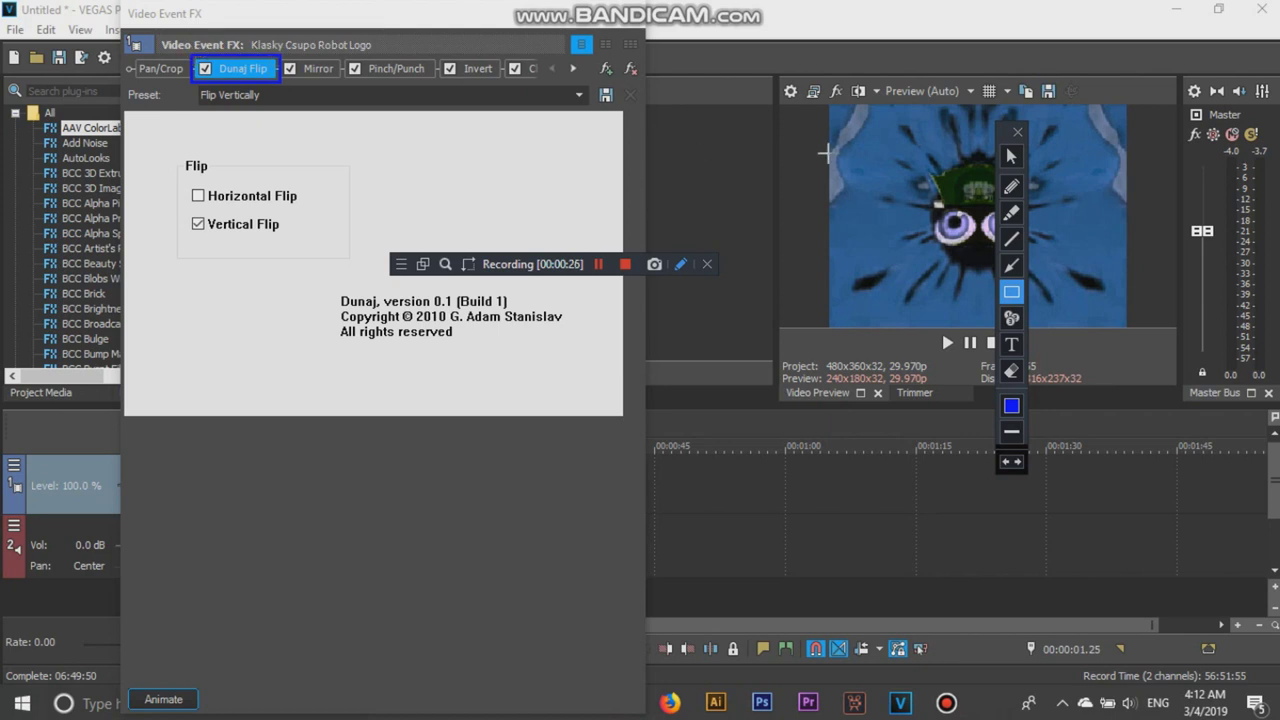
left_click(1011, 265)
mouse_move(759, 377)
left_mouse_down()
mouse_move(330, 118)
mouse_move(255, 92)
left_mouse_up()
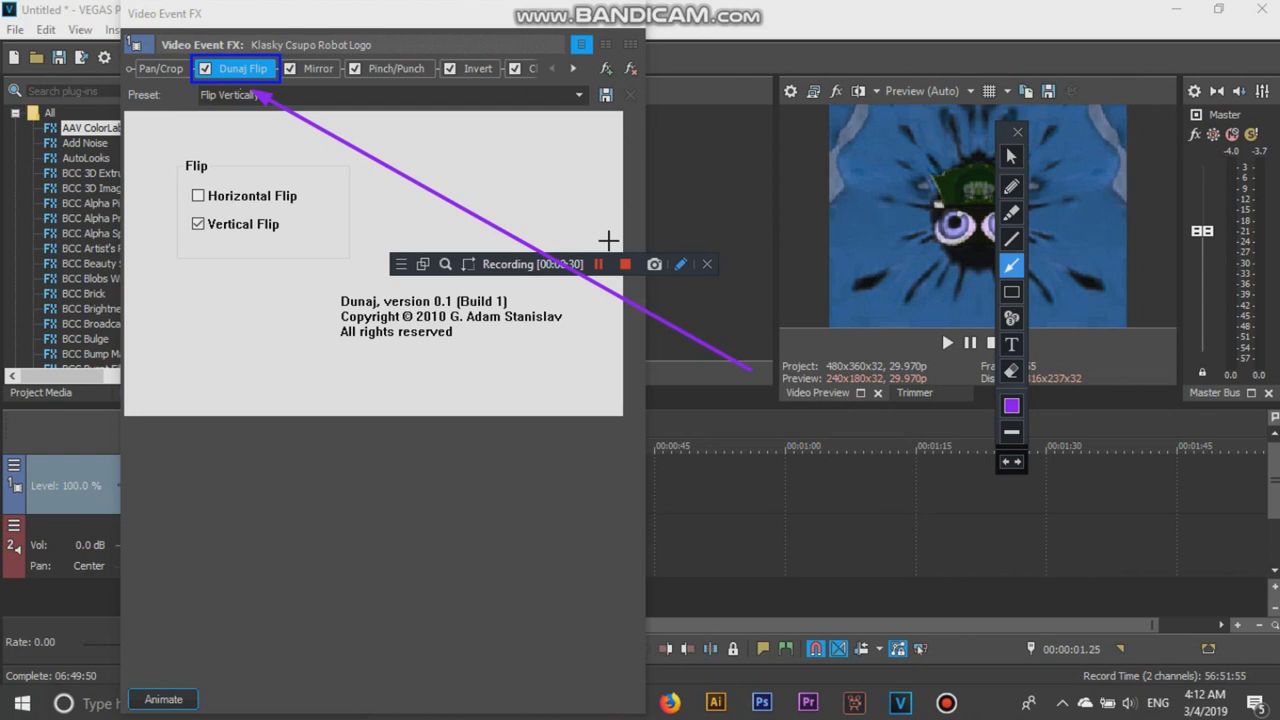
- Add the red text note "You MUST Download & Use Dunaj Flip!" at the tail of the purple arrow
left_click(1005, 345)
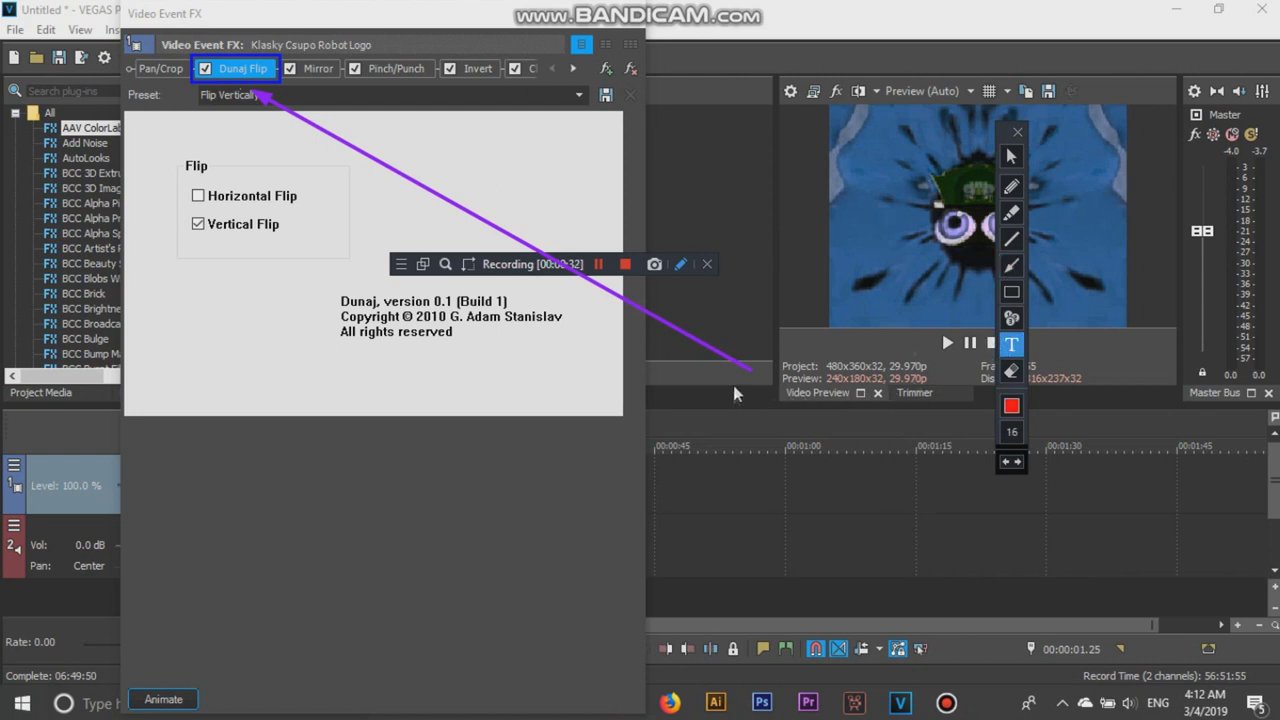
type("You MUST ")
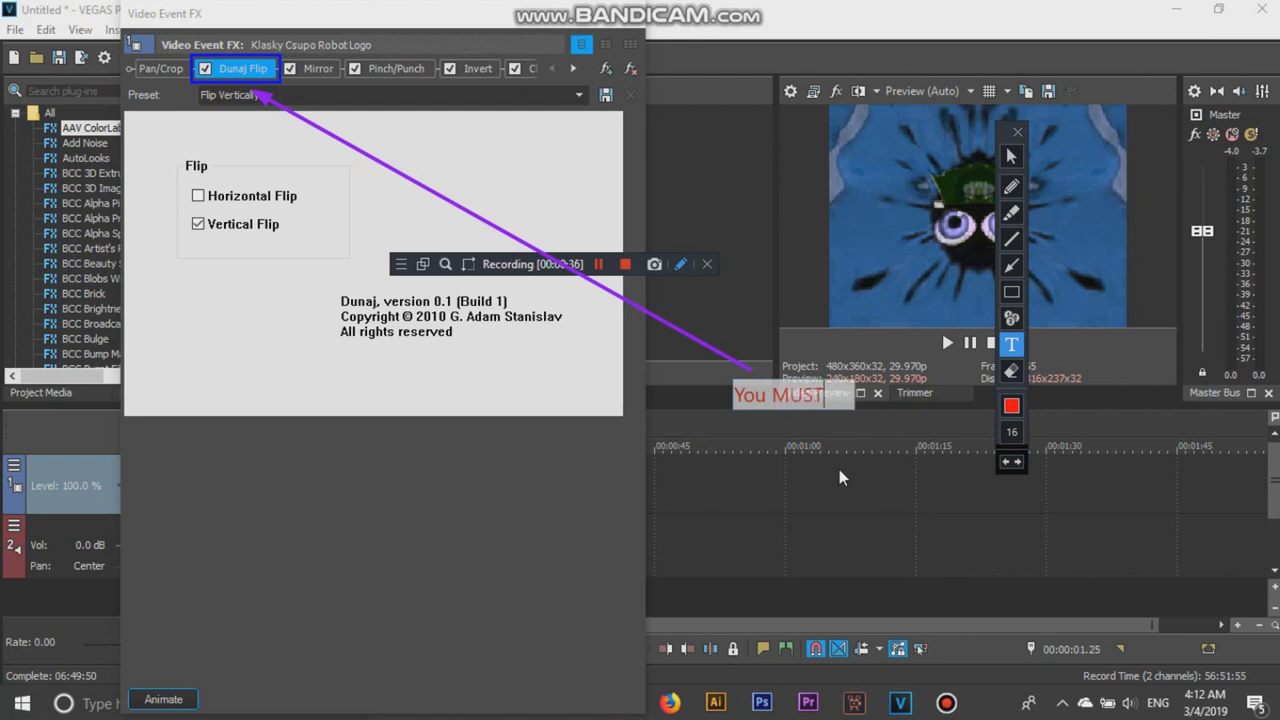
type("Down")
key("BackSpace")
type("wnload &")
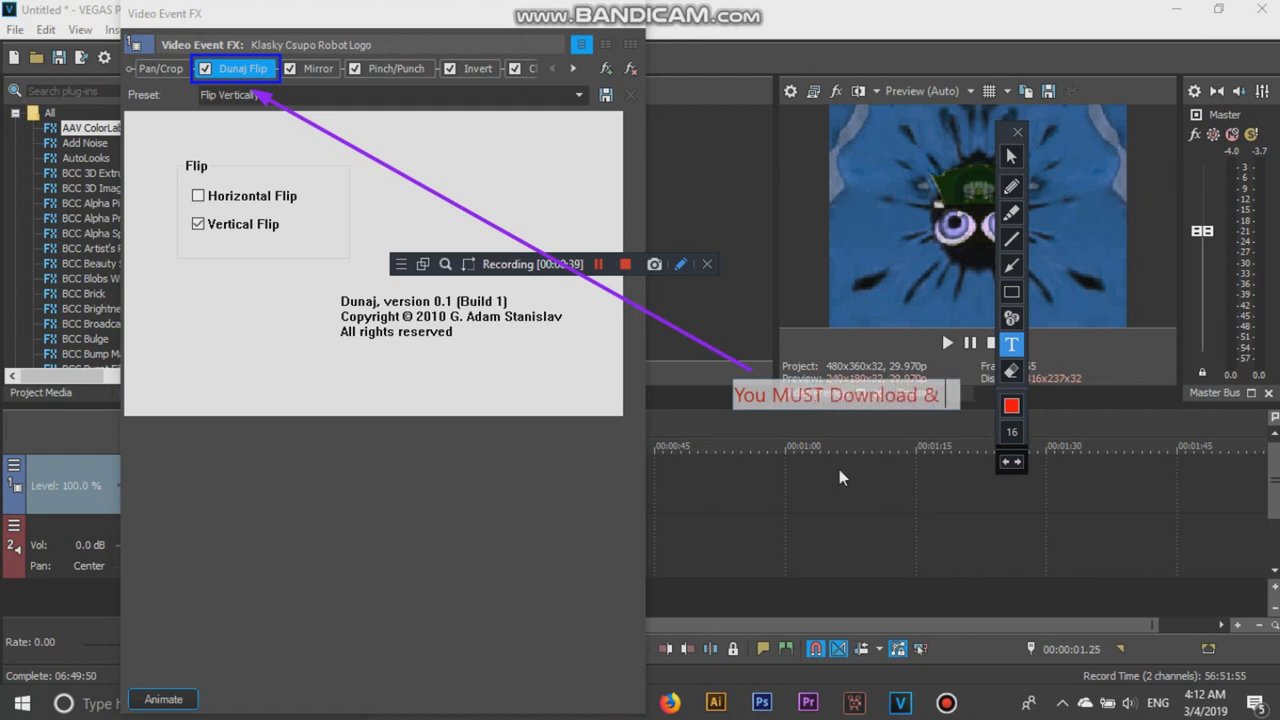
type(" Use Dun")
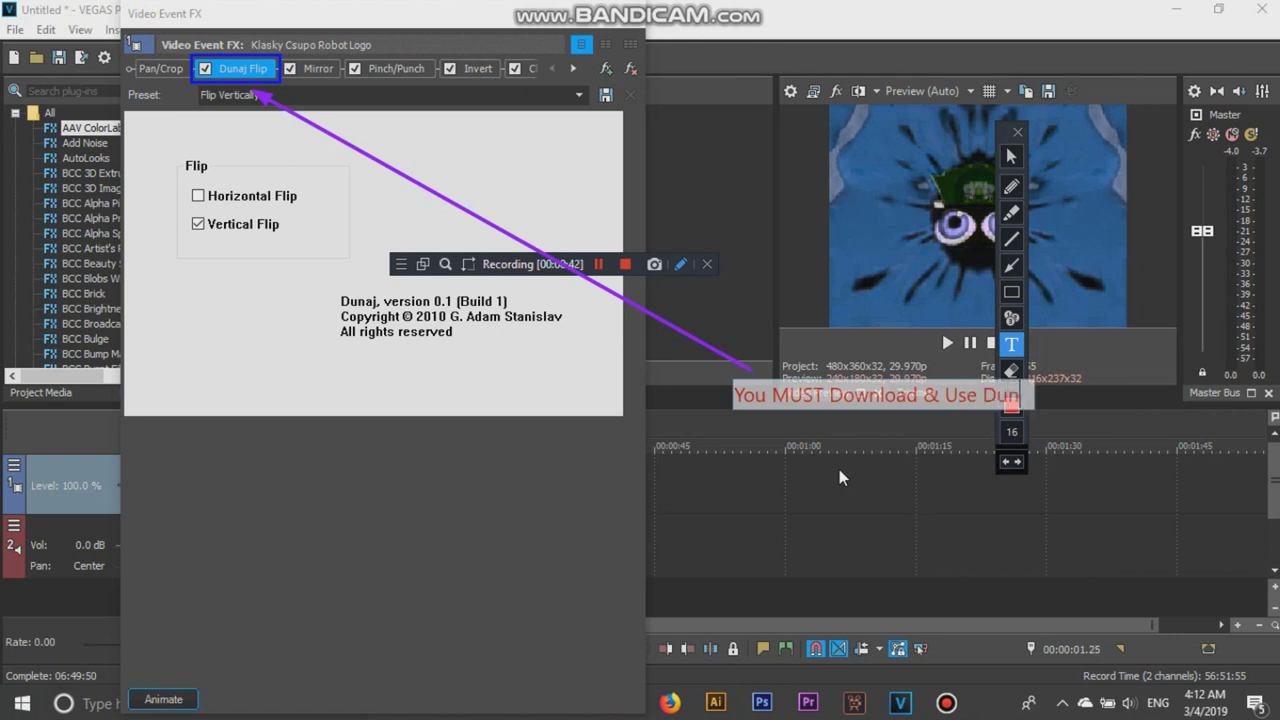
type("aj F")
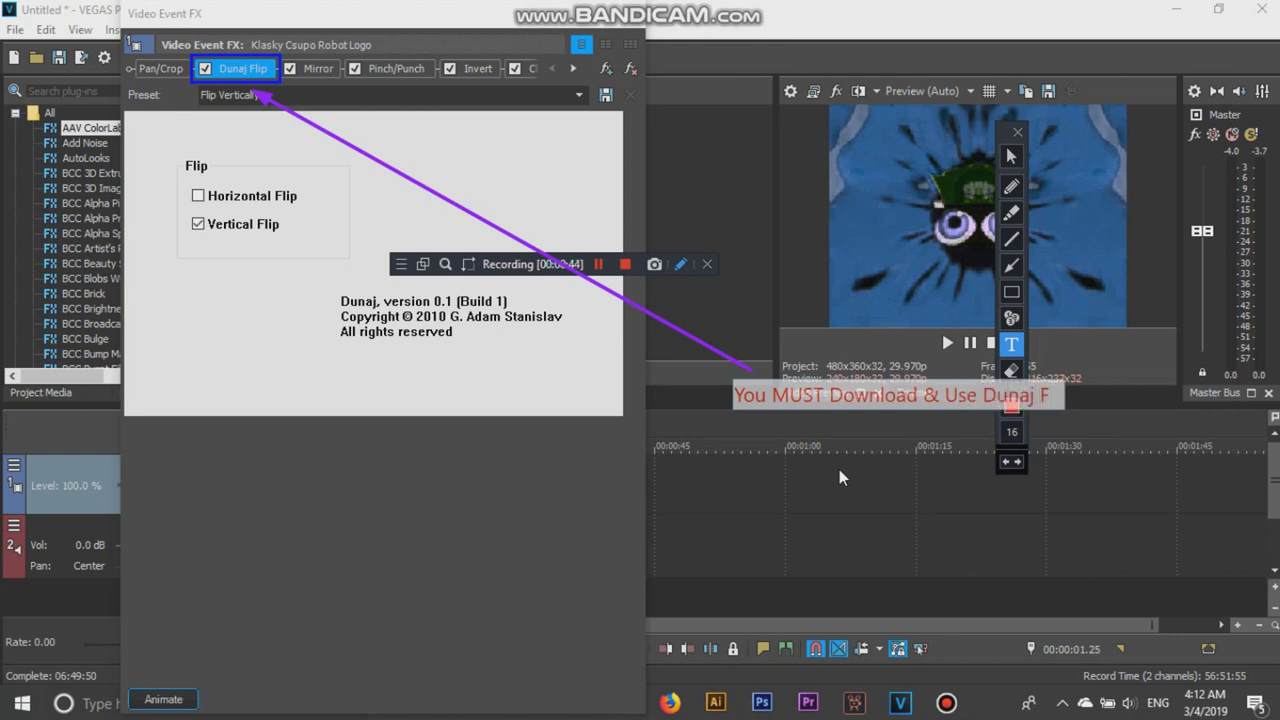
type("lip!")
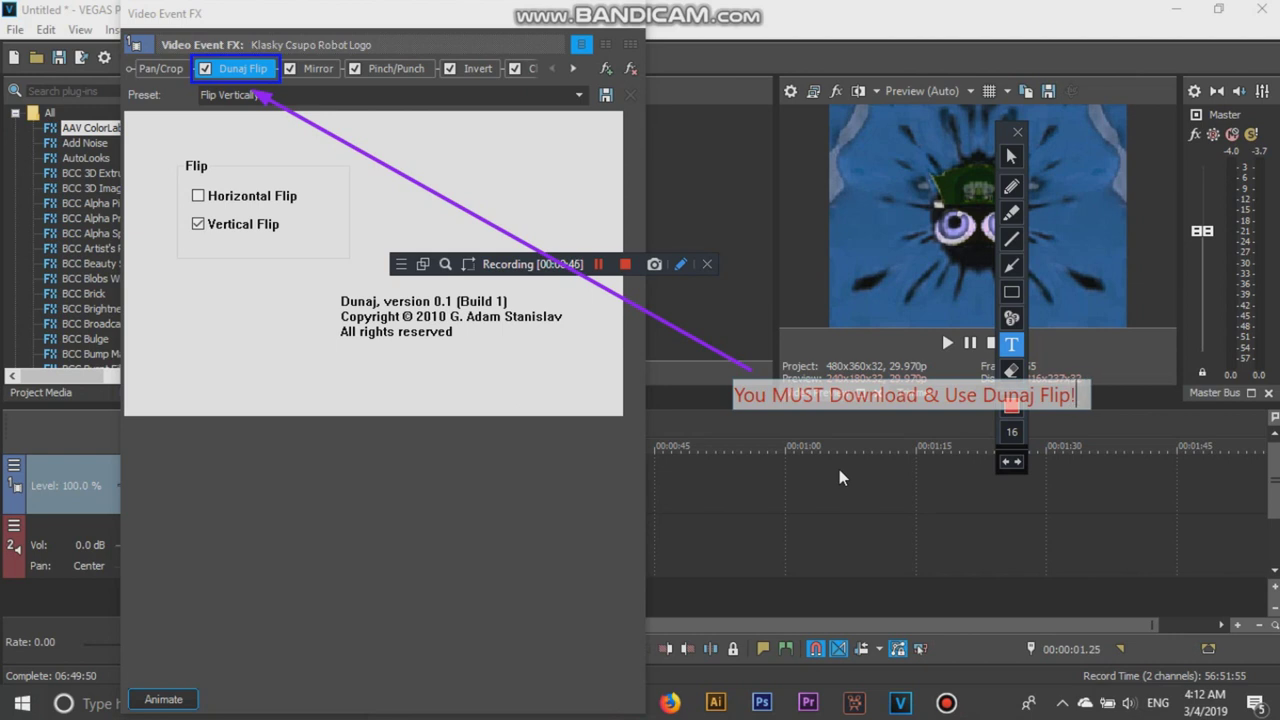
left_click(844, 427)
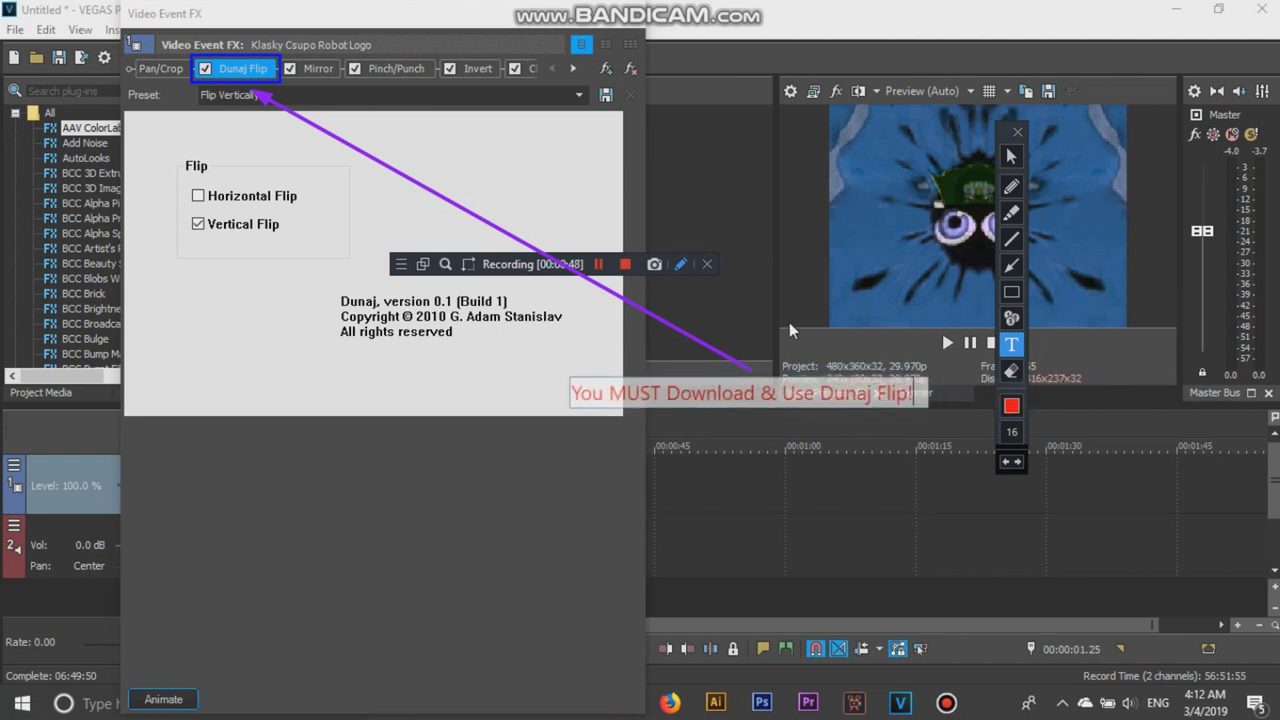
- Frame the text note with a blue rectangle and exit the screen drawing mode
left_click(1011, 291)
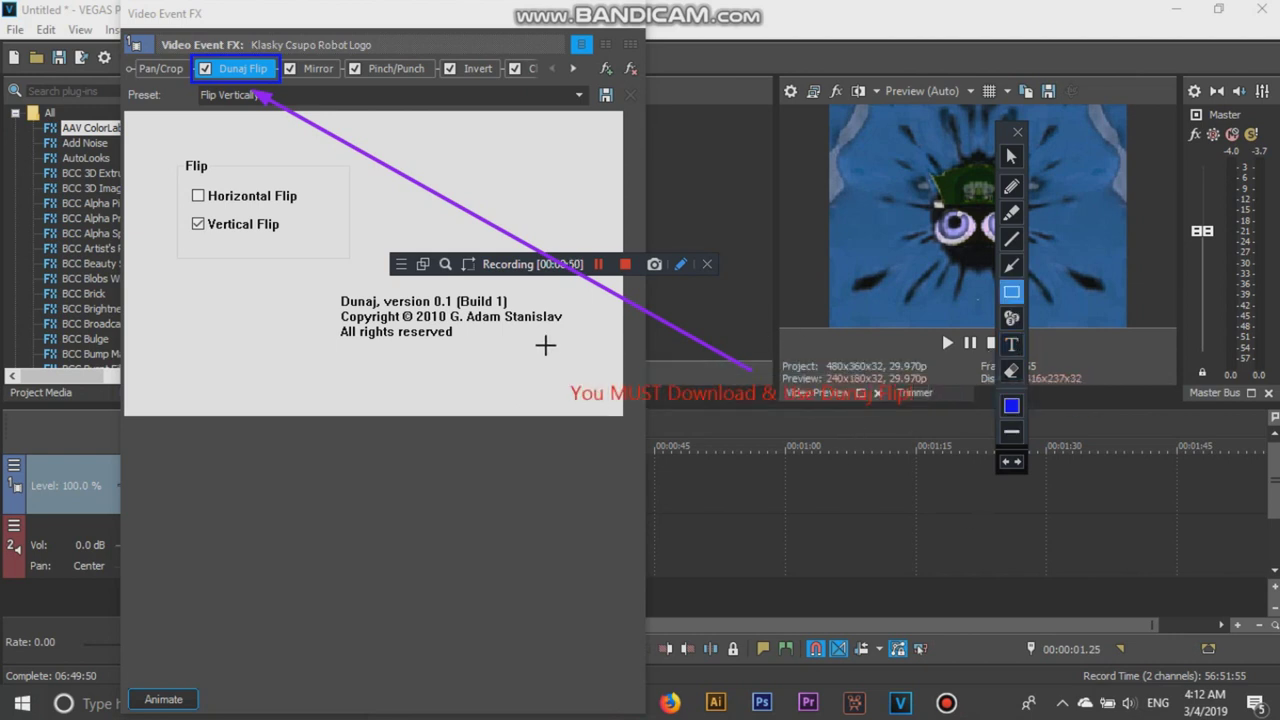
left_click_drag(537, 373, 945, 411)
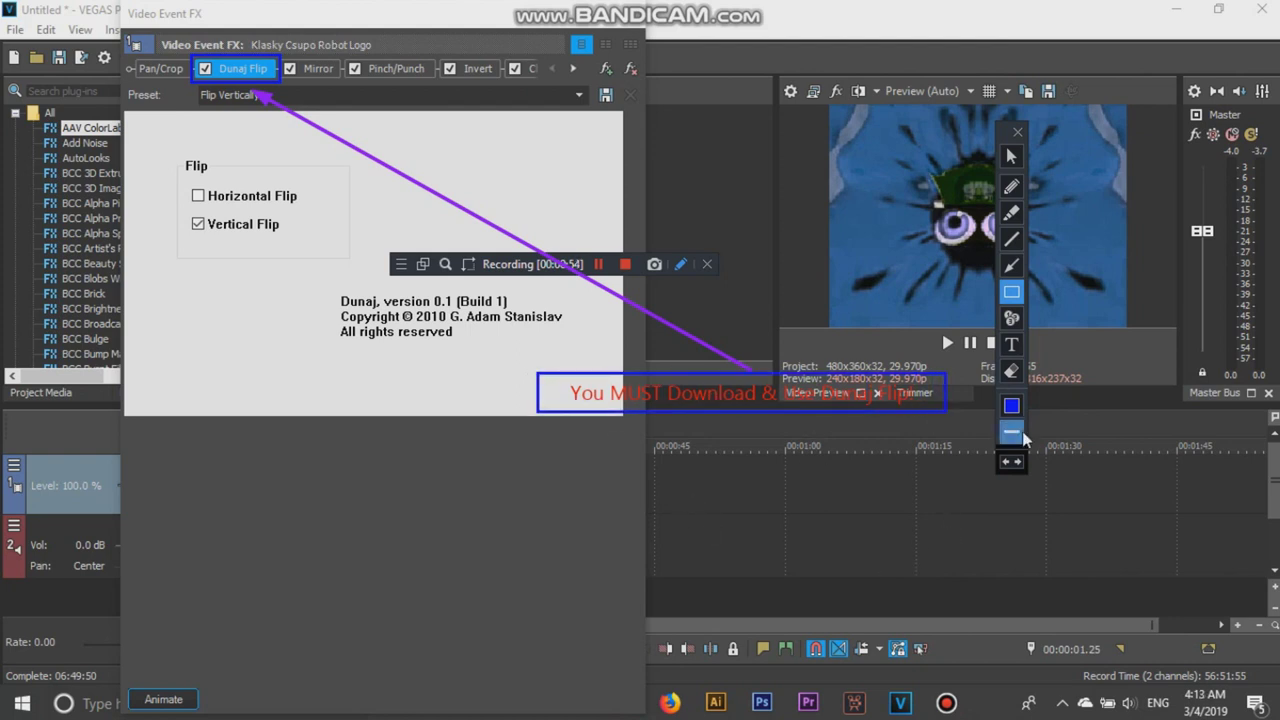
left_click(1011, 370)
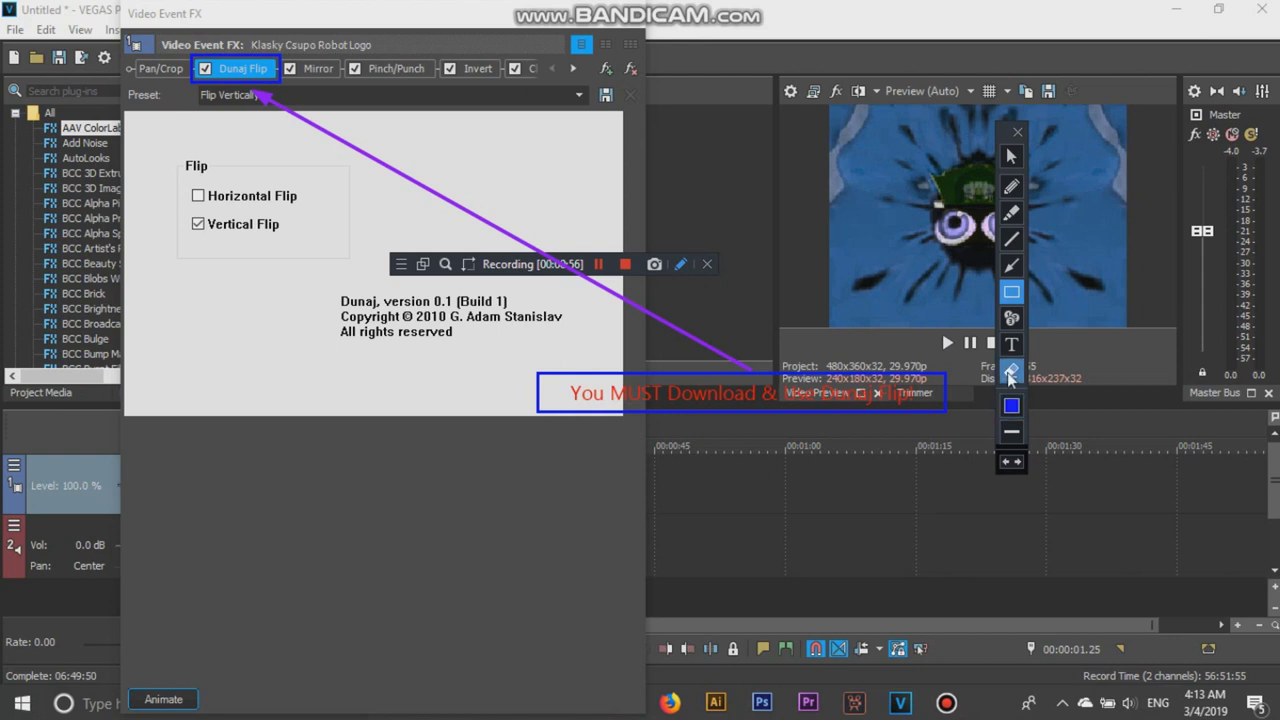
left_click(1011, 156)
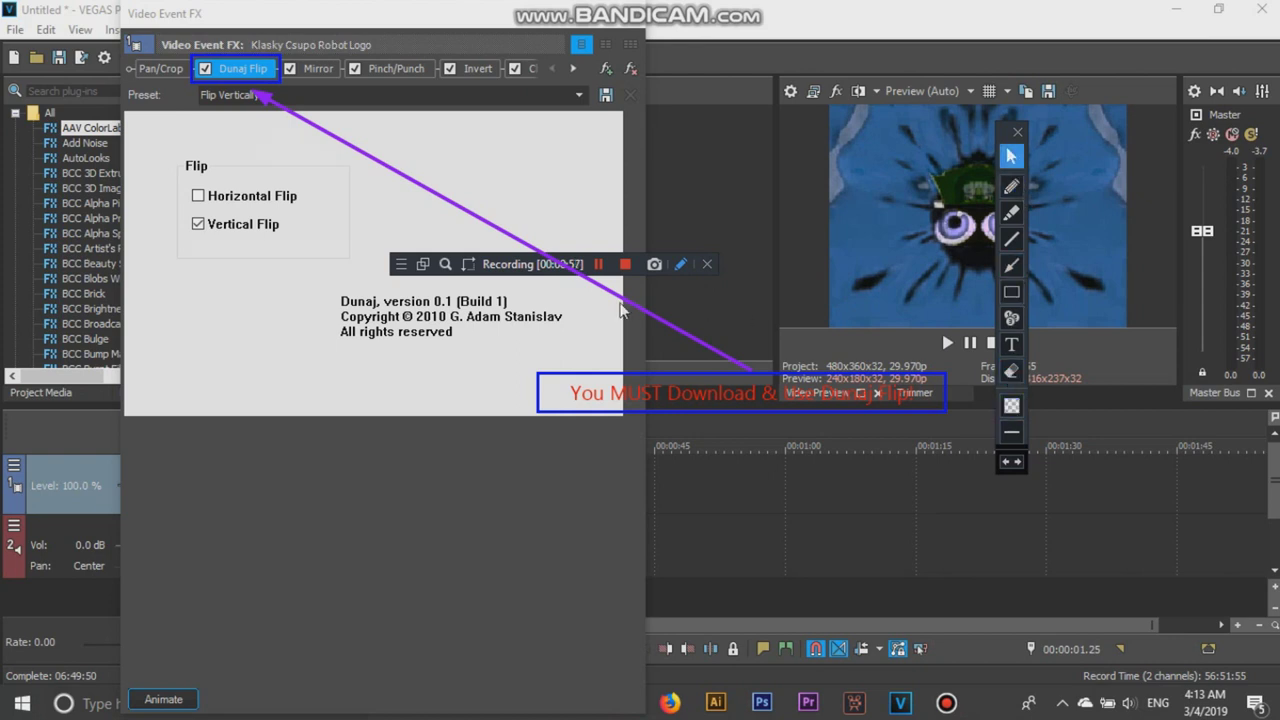
left_click(707, 264)
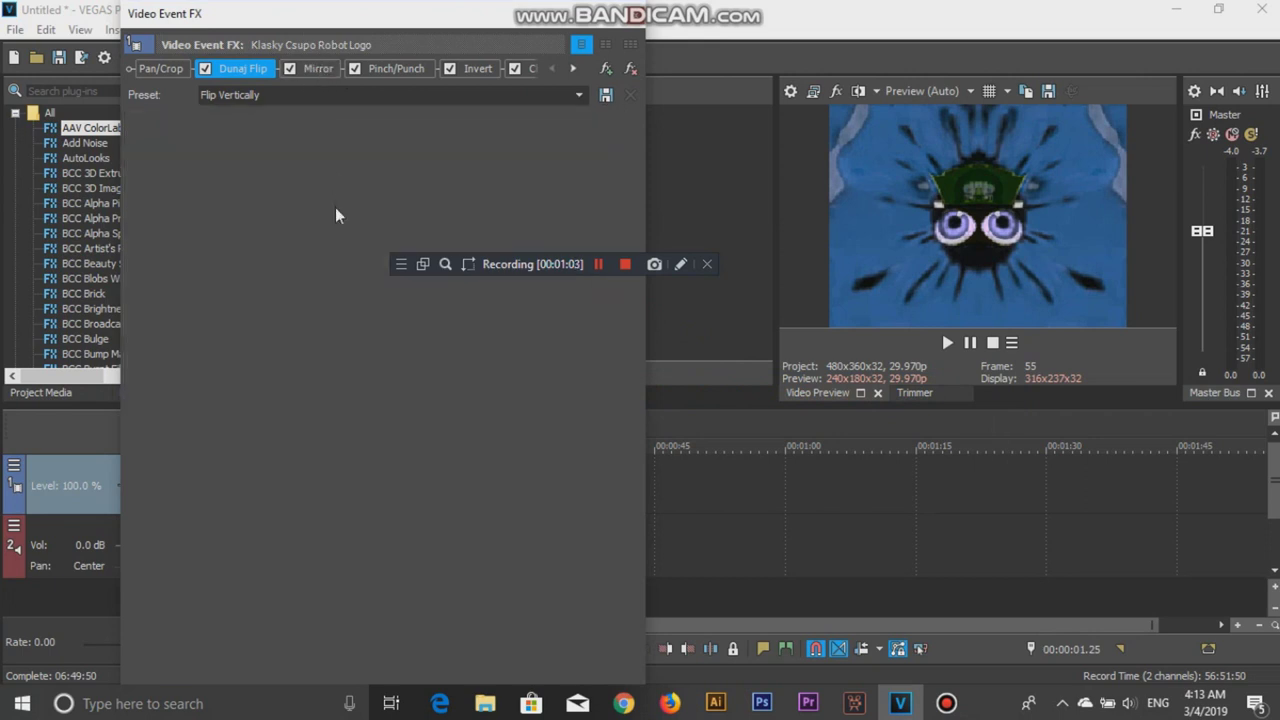
- Review the settings of the Mirror, Pinch/Punch, Invert and Channel Blend effects in the video event's chain
left_click(318, 68)
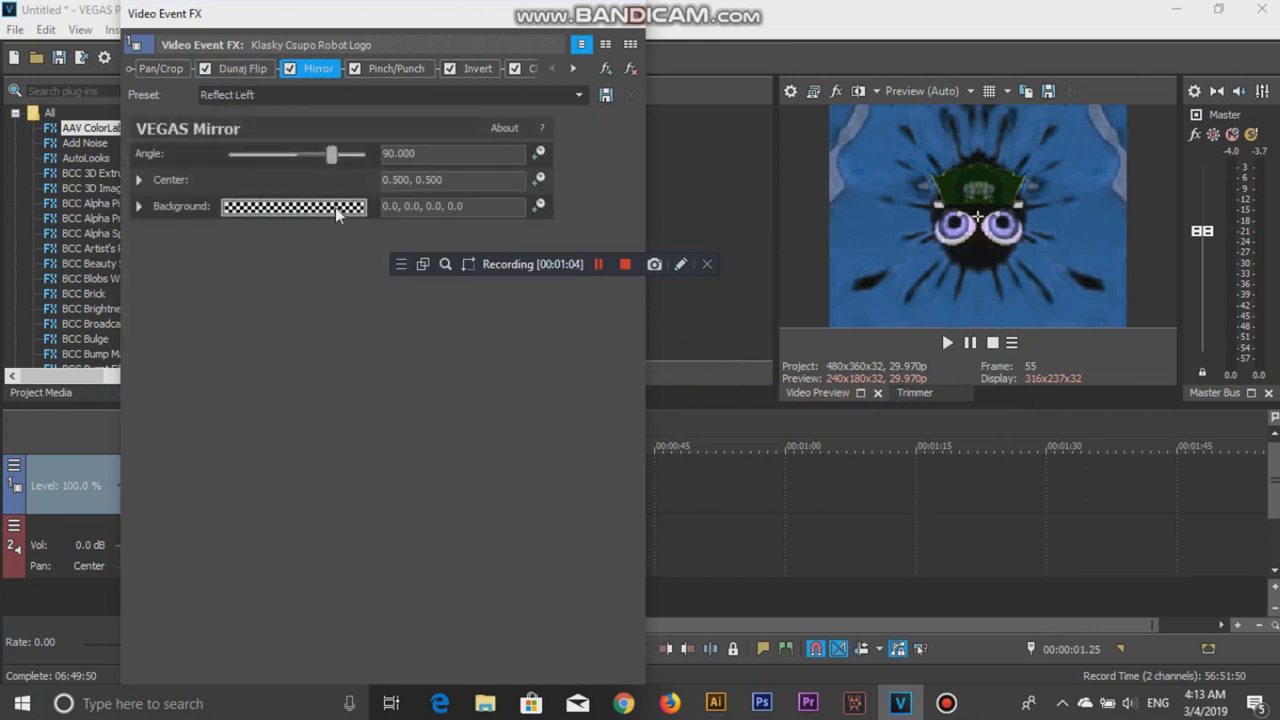
left_click(398, 70)
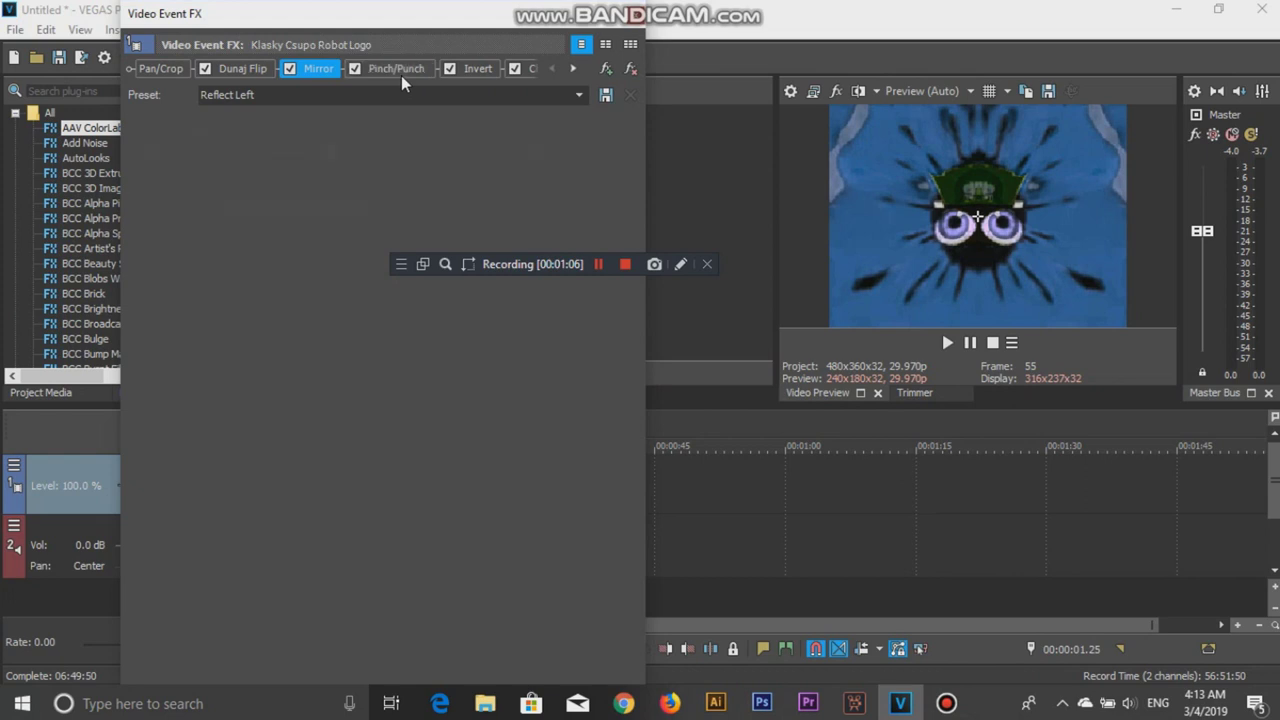
left_click(489, 76)
left_click(573, 68)
left_click(573, 68)
left_click(264, 70)
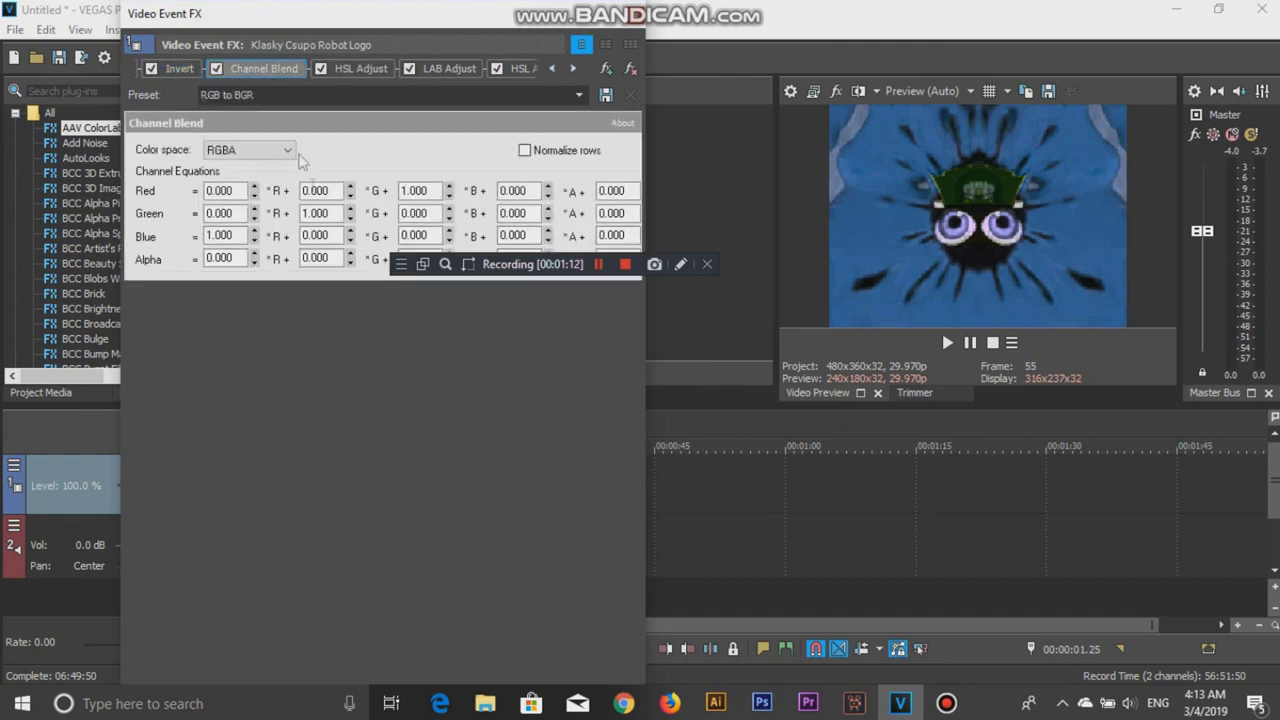
- Review the HSL Adjust, LAB Adjust and Color Corrector (Secondary) settings, and close the video effects window
left_click(359, 70)
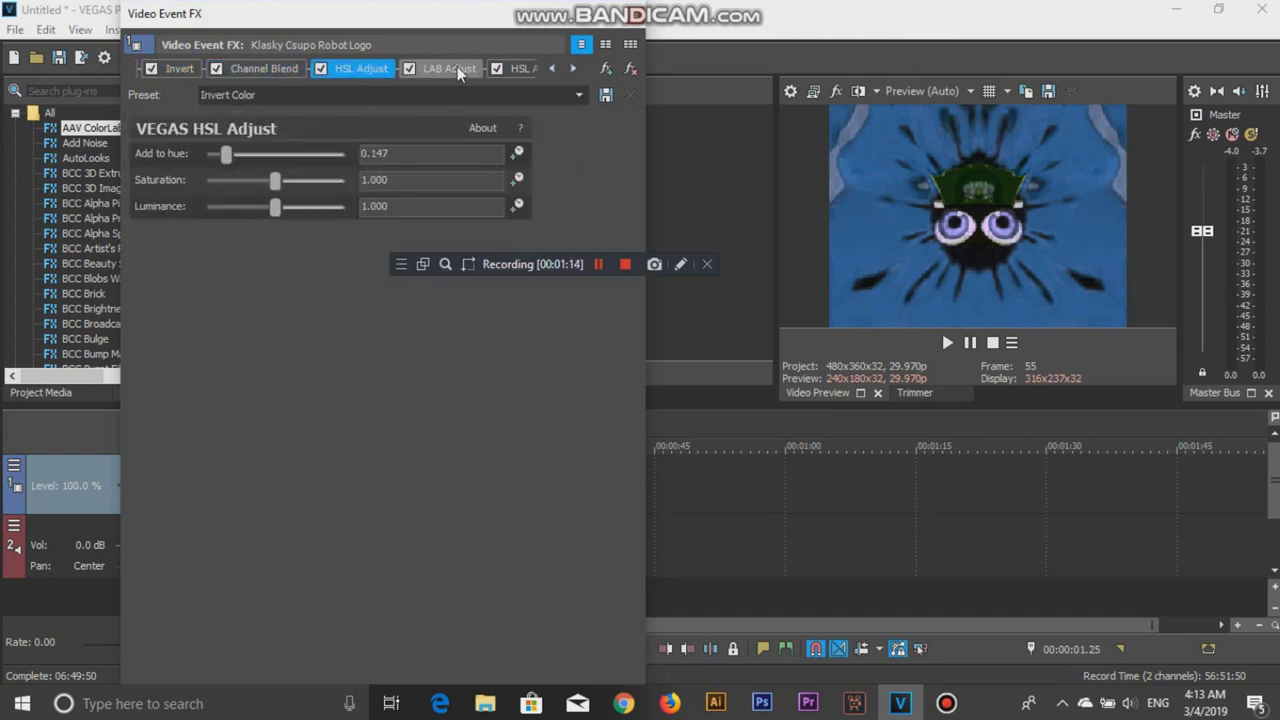
left_click(457, 68)
left_click(572, 72)
left_click(572, 72)
left_click(212, 70)
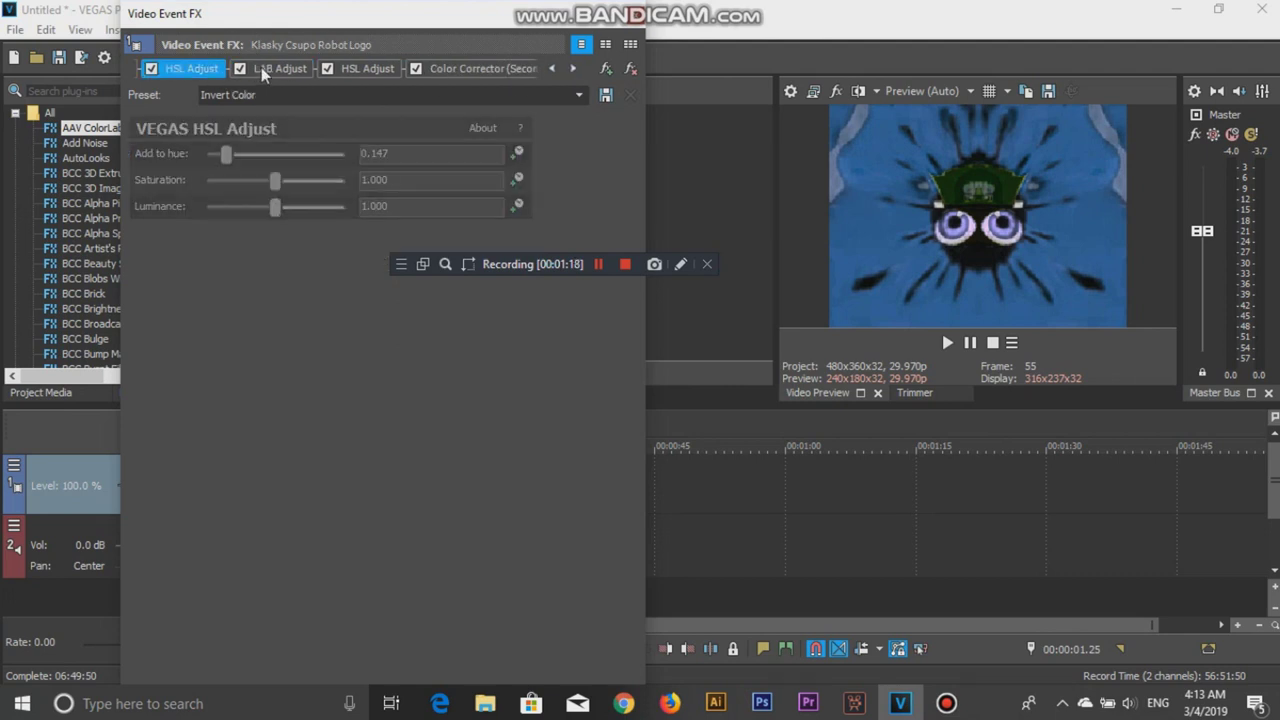
left_click(262, 68)
left_click(362, 68)
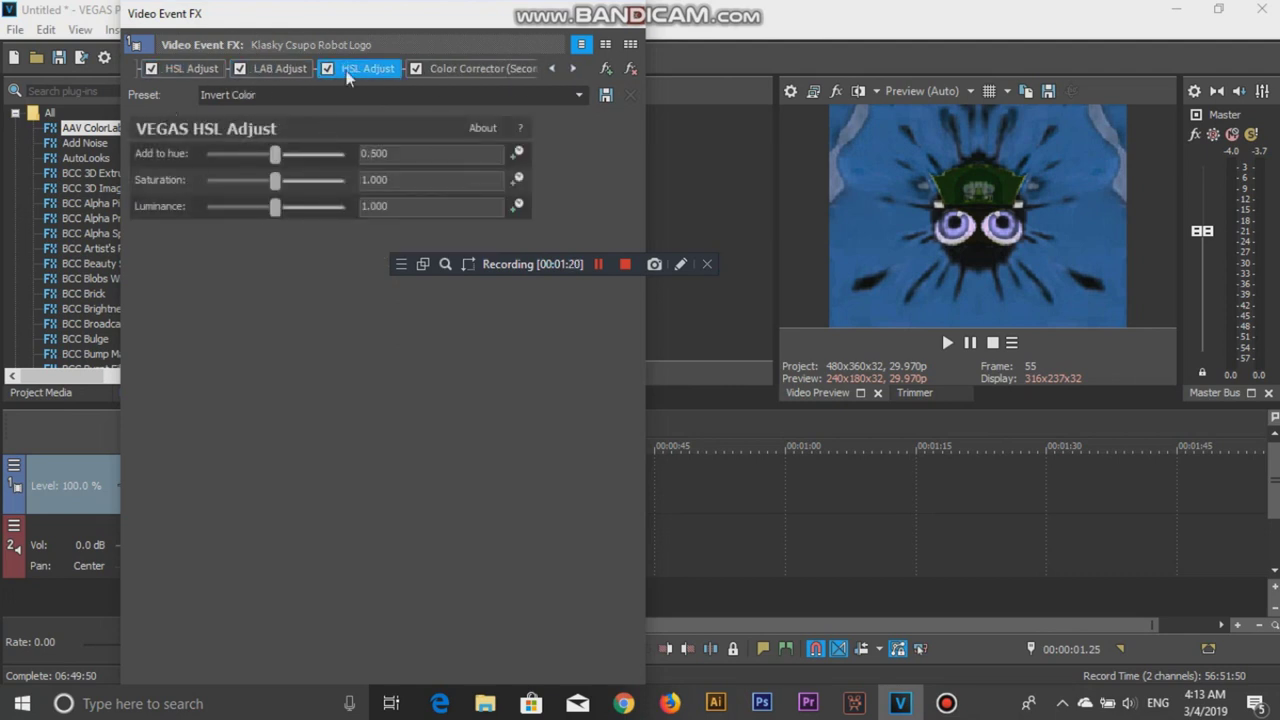
left_click(480, 68)
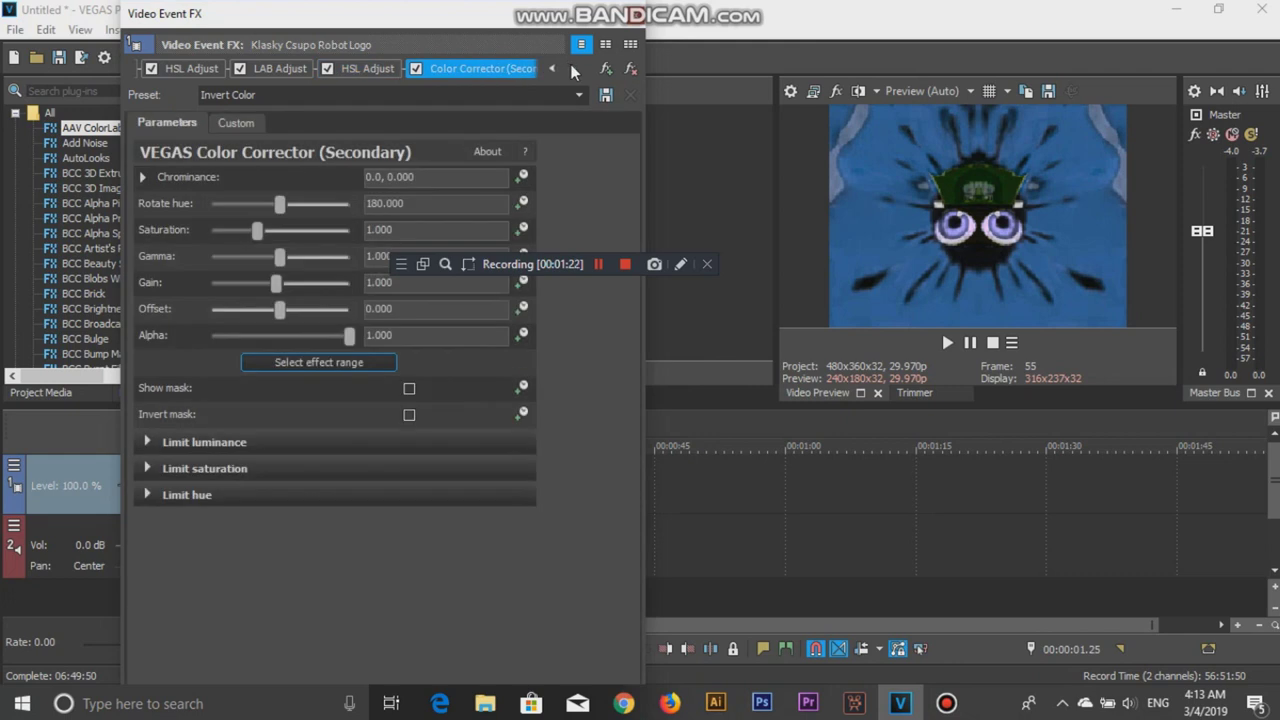
left_click(573, 70)
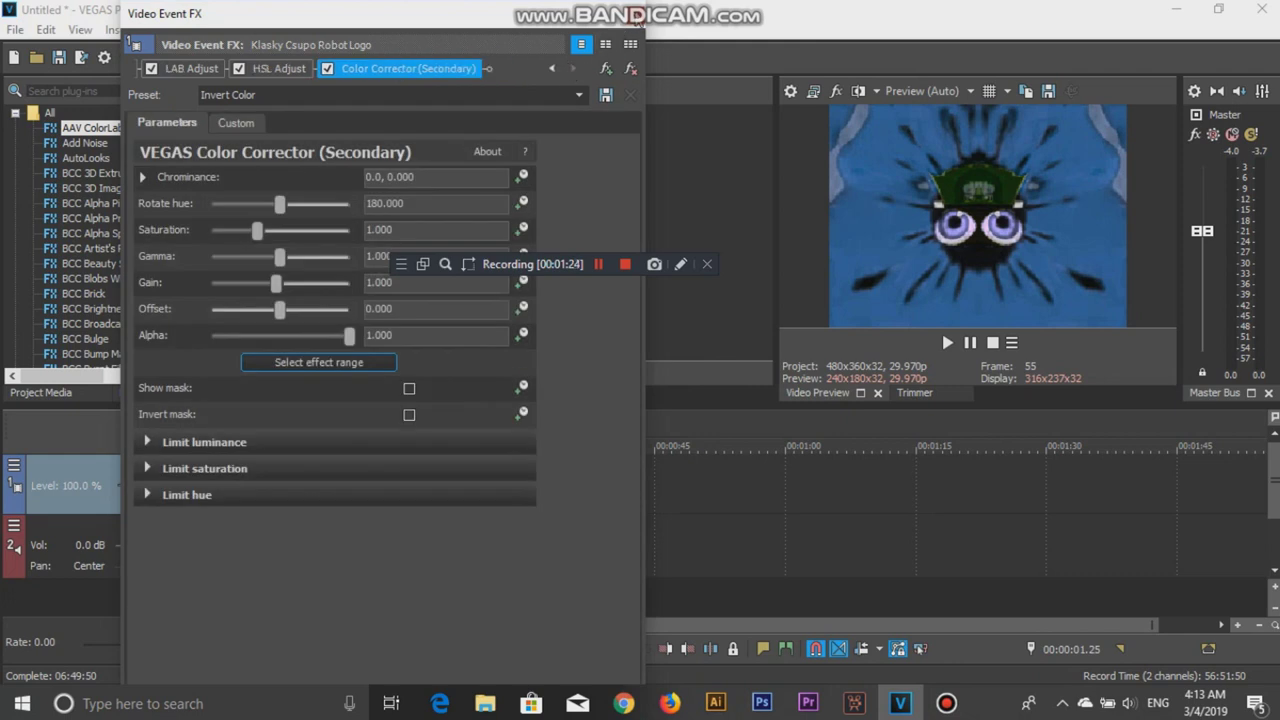
left_click(634, 15)
- Apply the Ungry X FX package to the Klasky Csupo Robot Logo audio event
left_click(287, 526)
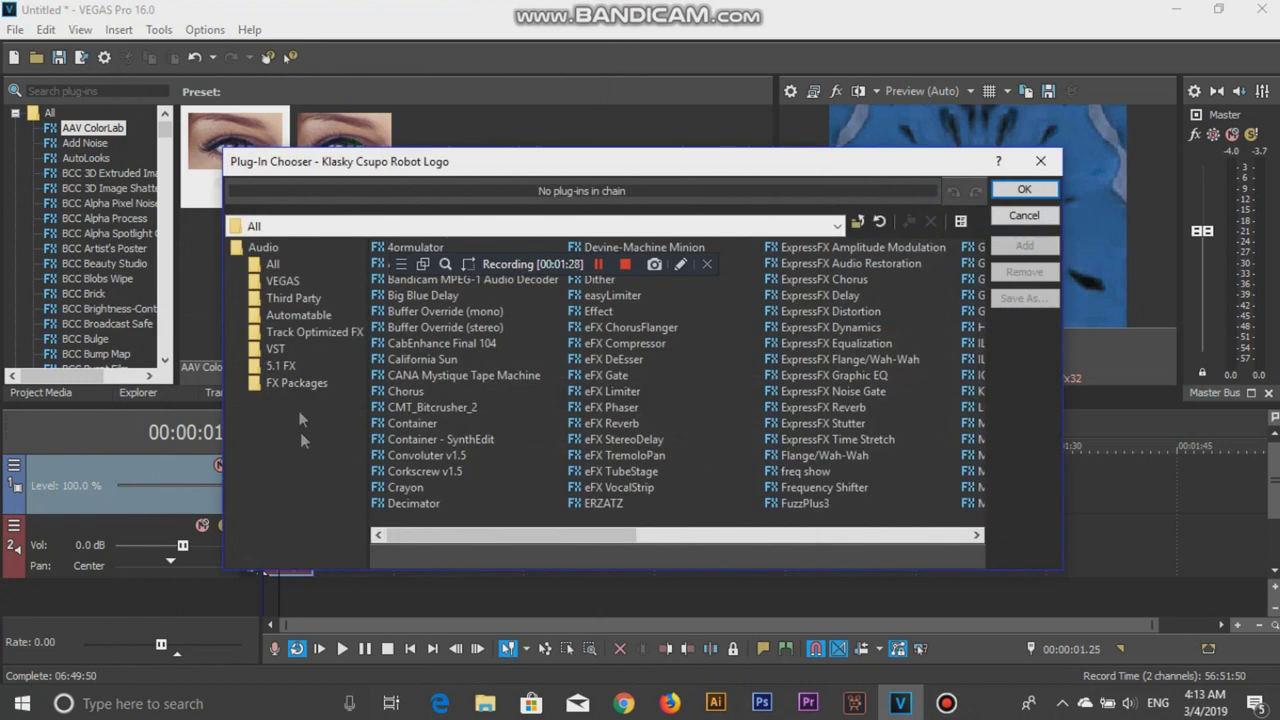
left_click(292, 383)
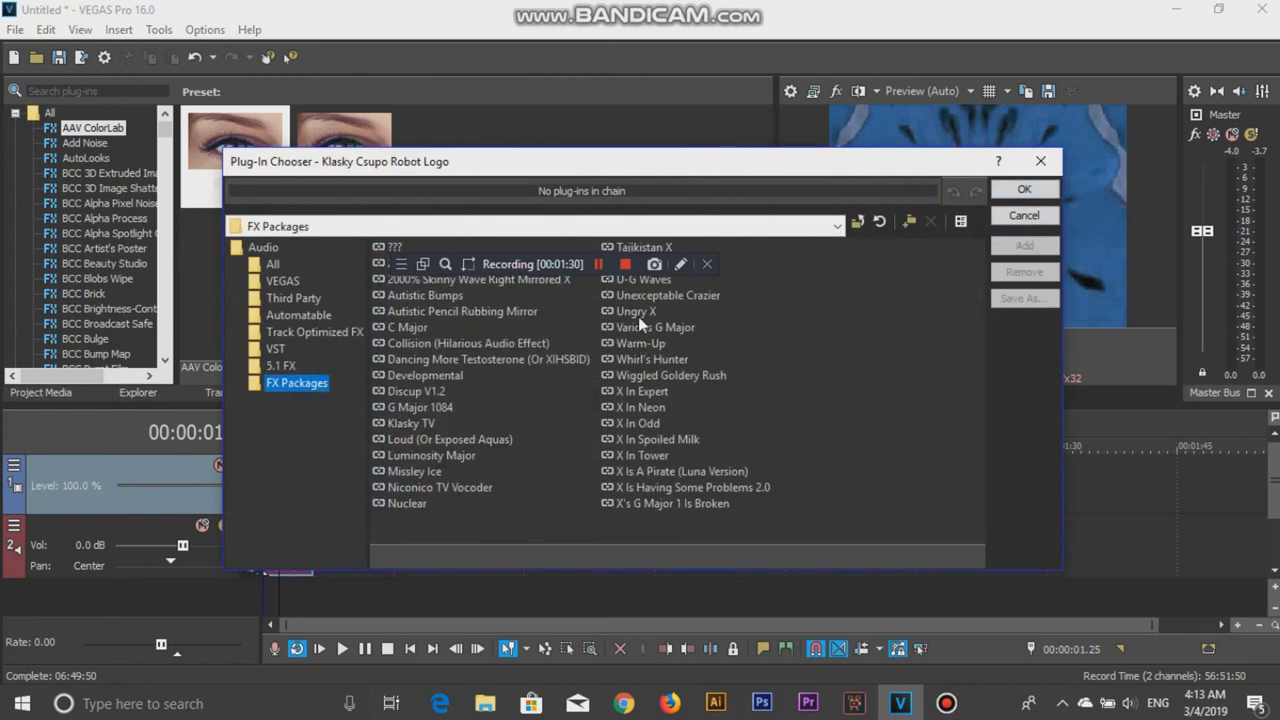
left_click(636, 312)
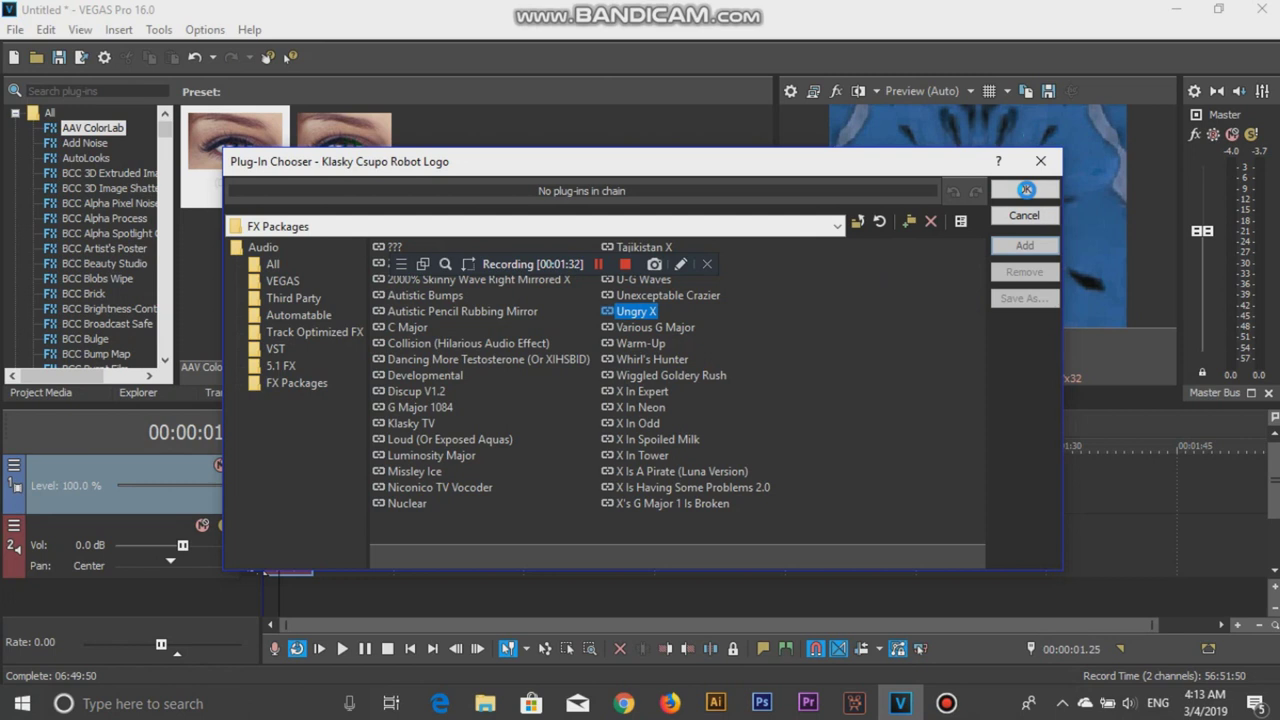
left_click(1026, 189)
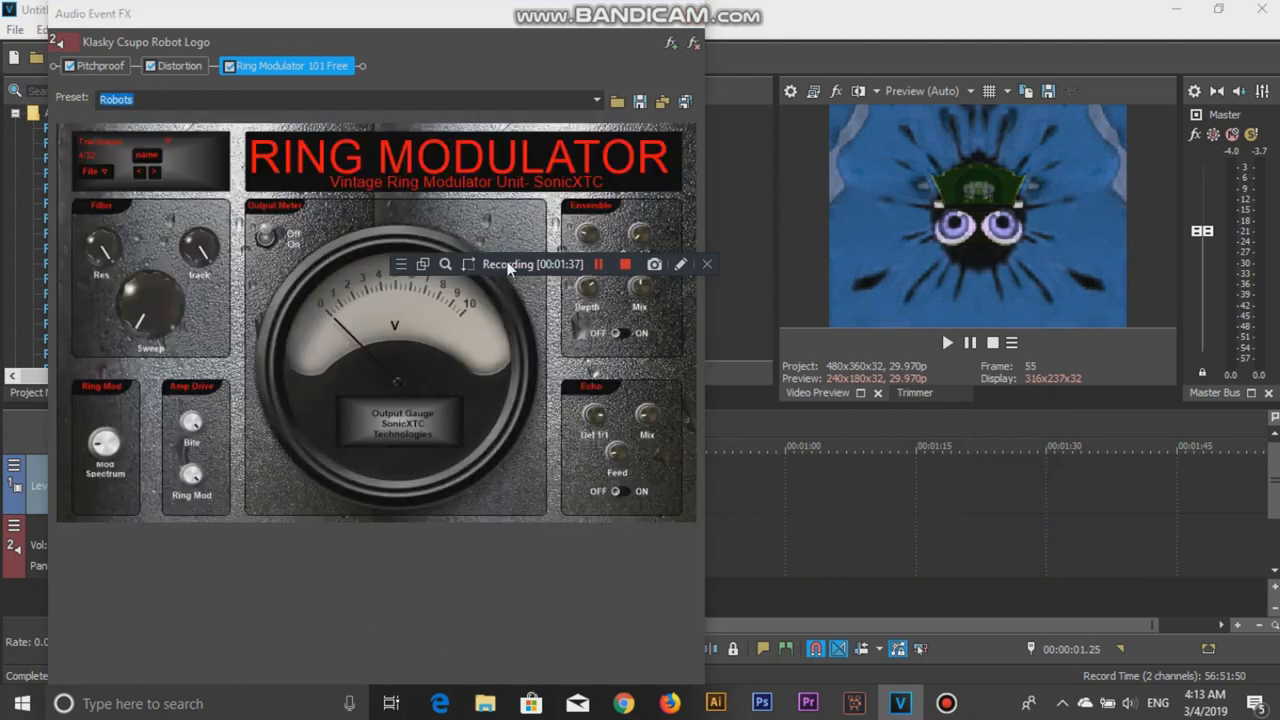
- Outline the Ring Modulator 101 Free and Pitchproof effects with blue rectangles and draw a purple arrow to Ring Modulator 101 Free
left_click_drag(513, 270, 845, 137)
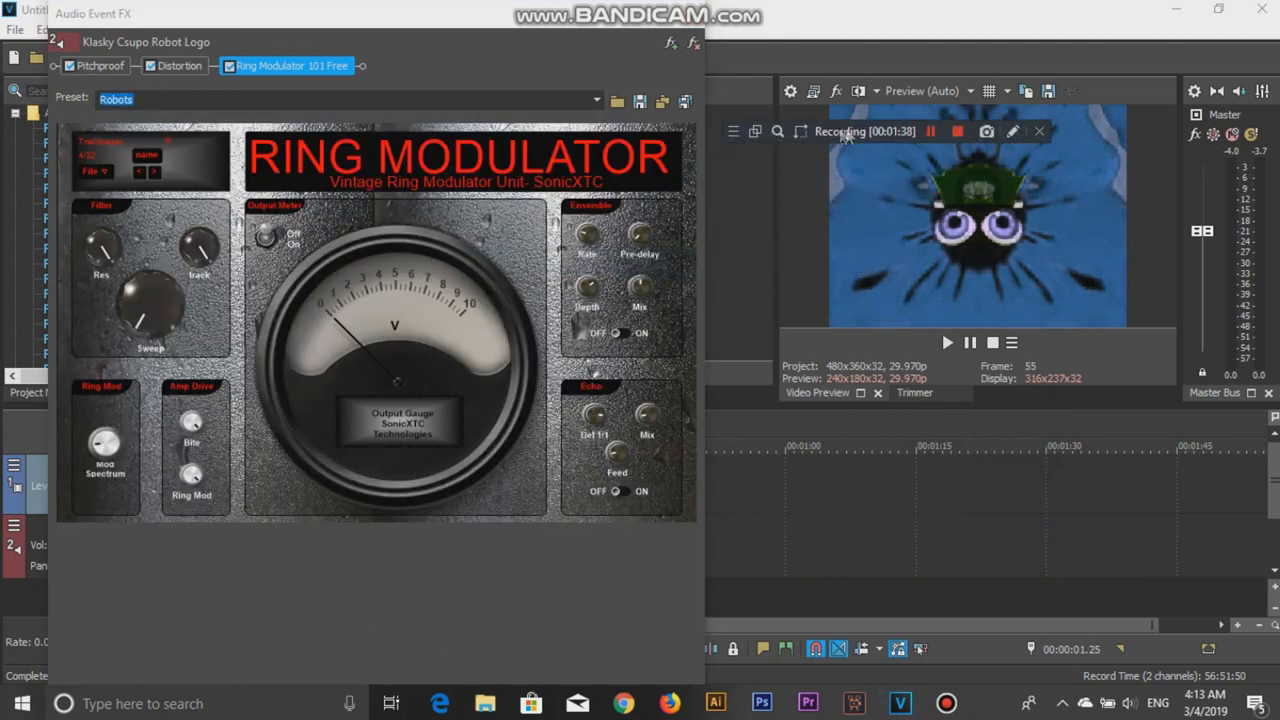
left_click(1012, 131)
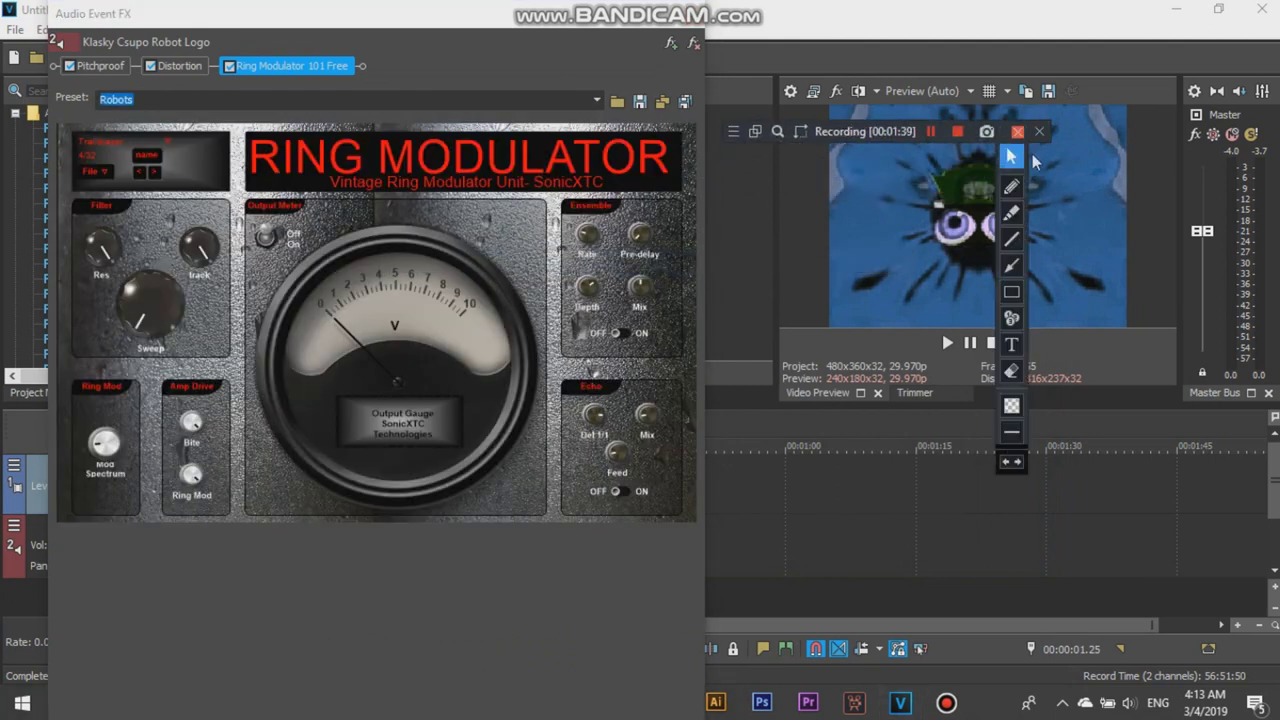
left_click(1012, 294)
mouse_move(211, 49)
left_mouse_down()
mouse_move(400, 86)
mouse_move(368, 85)
left_mouse_up()
left_click_drag(45, 49, 135, 82)
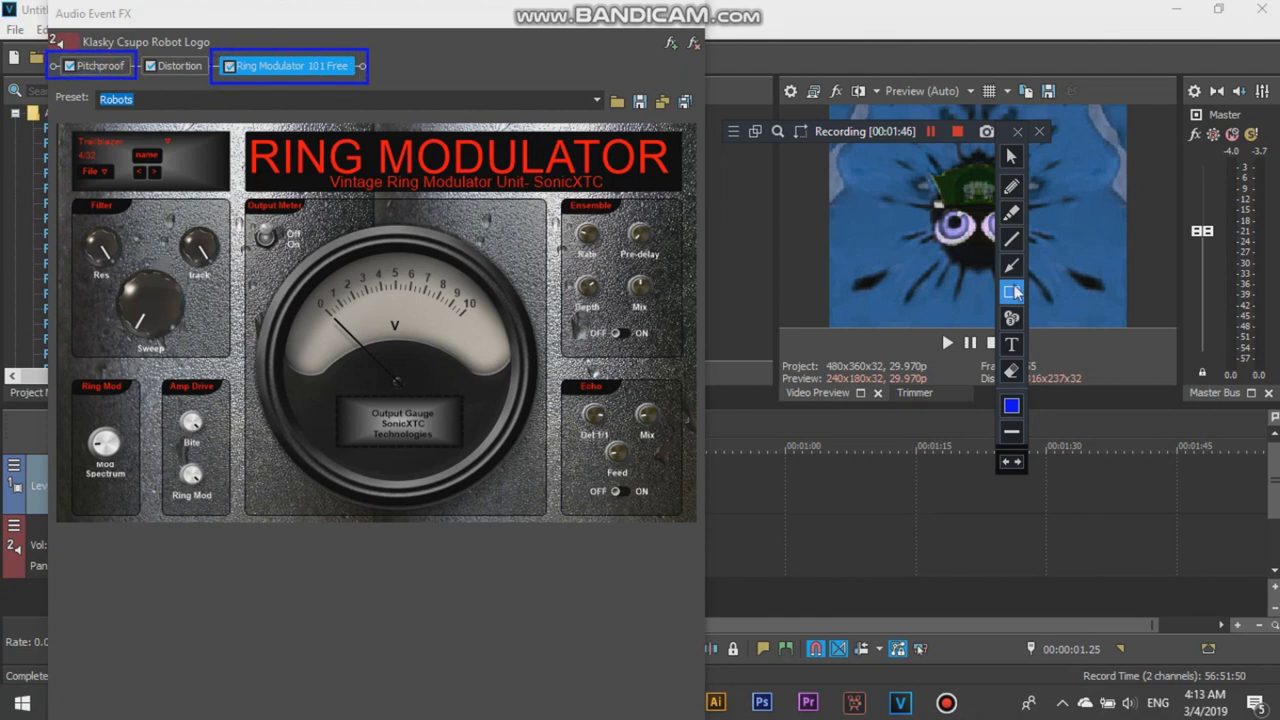
left_click(1011, 265)
mouse_move(865, 483)
left_mouse_down()
mouse_move(420, 66)
mouse_move(355, 92)
left_mouse_up()
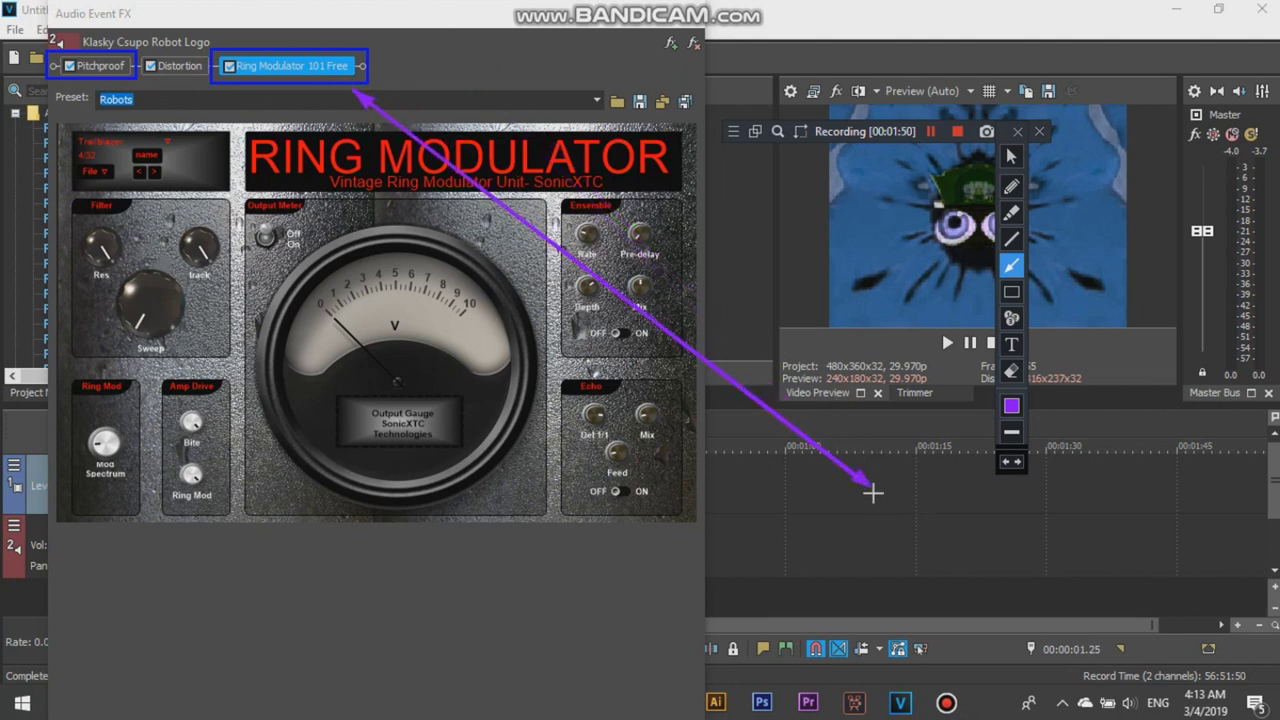
- Undo the purple arrow strokes drawn between Ring Modulator 101 Free and the timeline area
left_click(1010, 376)
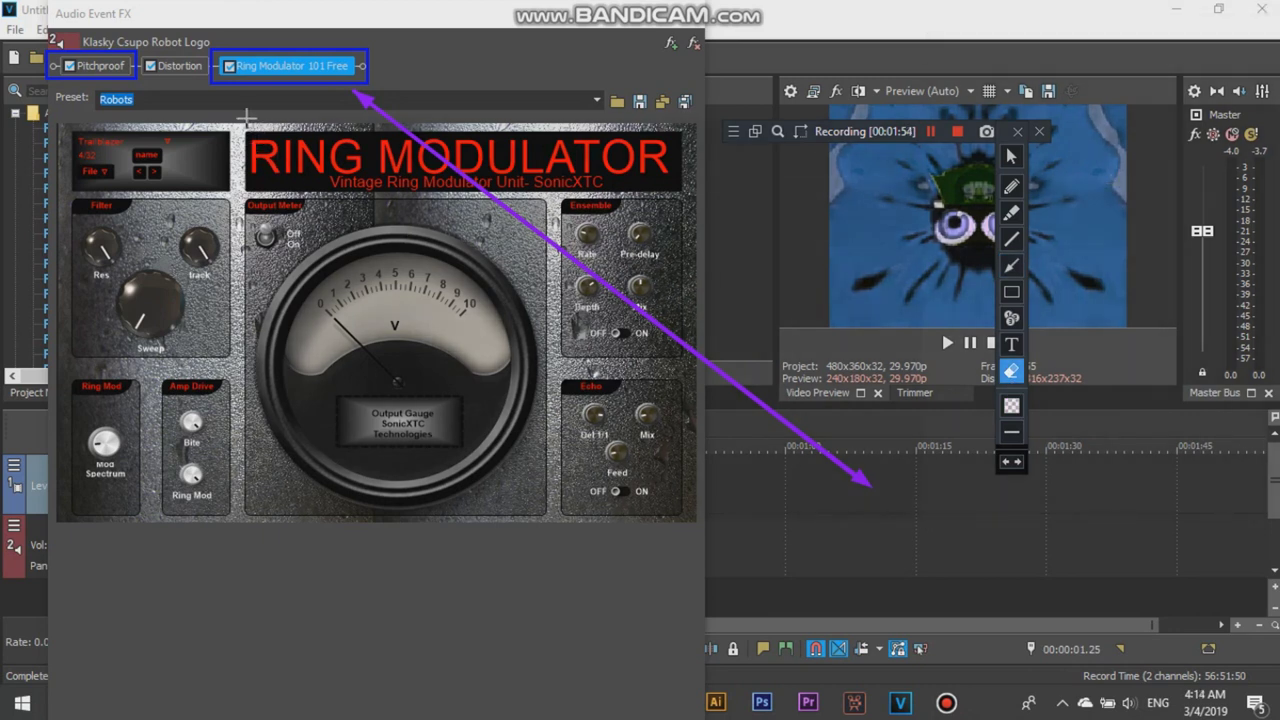
key("ctrl+z")
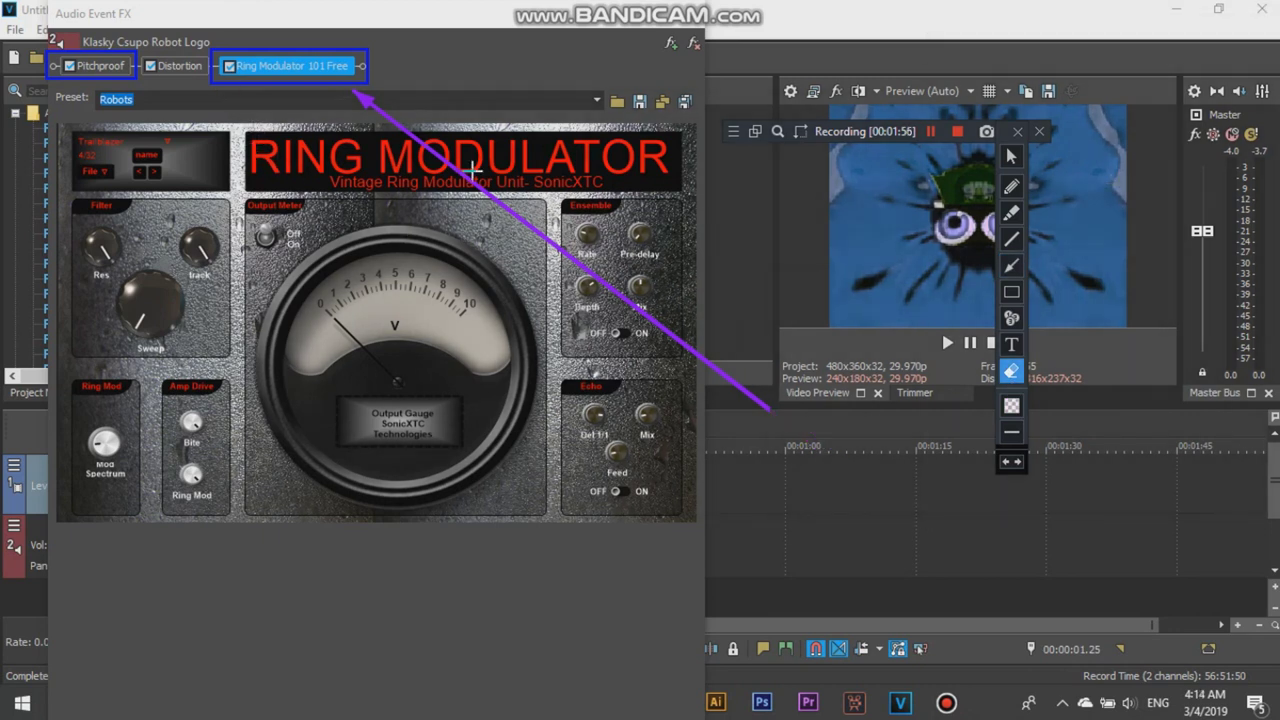
key("ctrl+z")
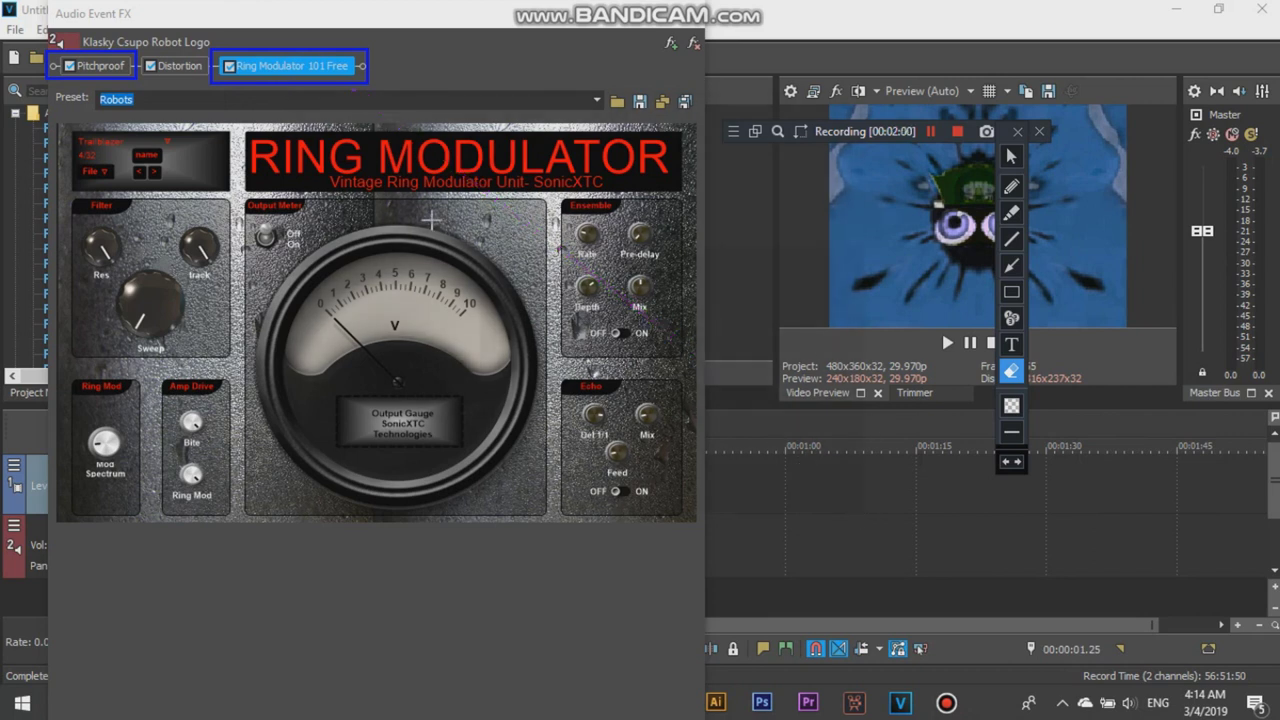
- Draw two purple arrows from a shared point in the empty timeline area to the Ring Modulator 101 Free and Pitchproof effects
left_click(1011, 265)
left_click_drag(822, 474, 310, 158)
left_click_drag(305, 112, 310, 102)
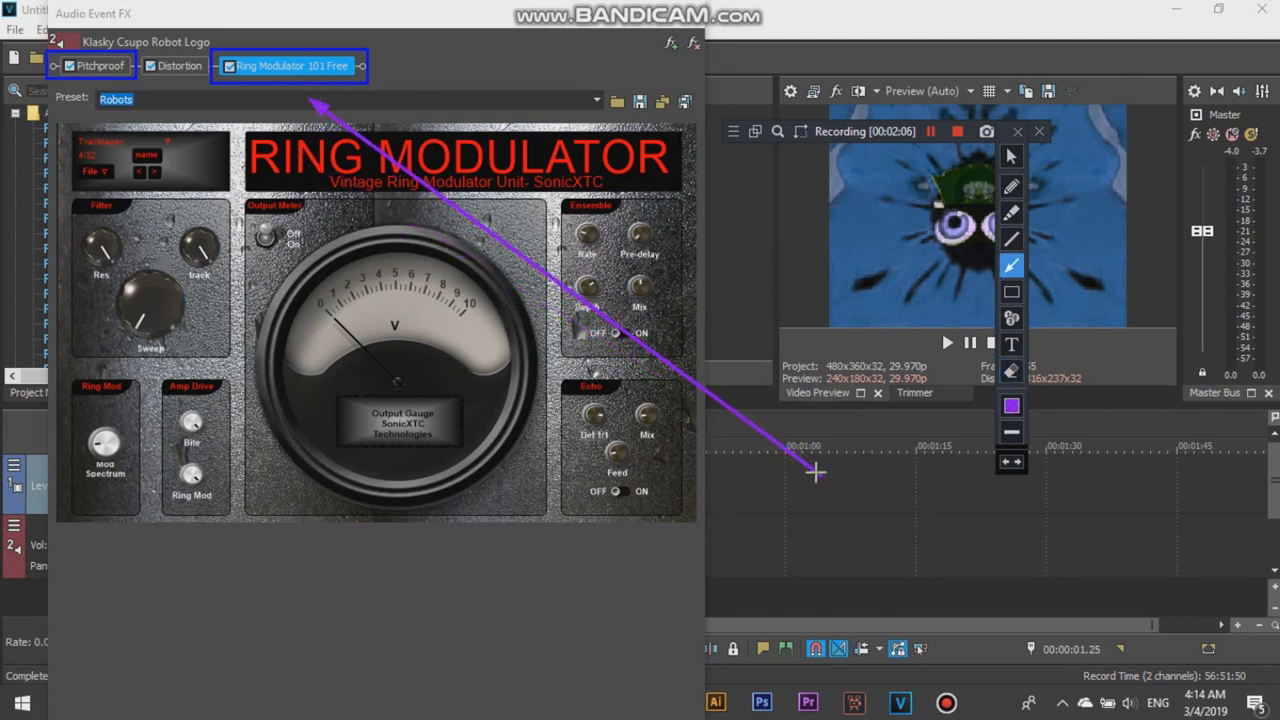
mouse_move(818, 474)
left_mouse_down()
mouse_move(300, 330)
mouse_move(86, 150)
mouse_move(100, 92)
left_mouse_up()
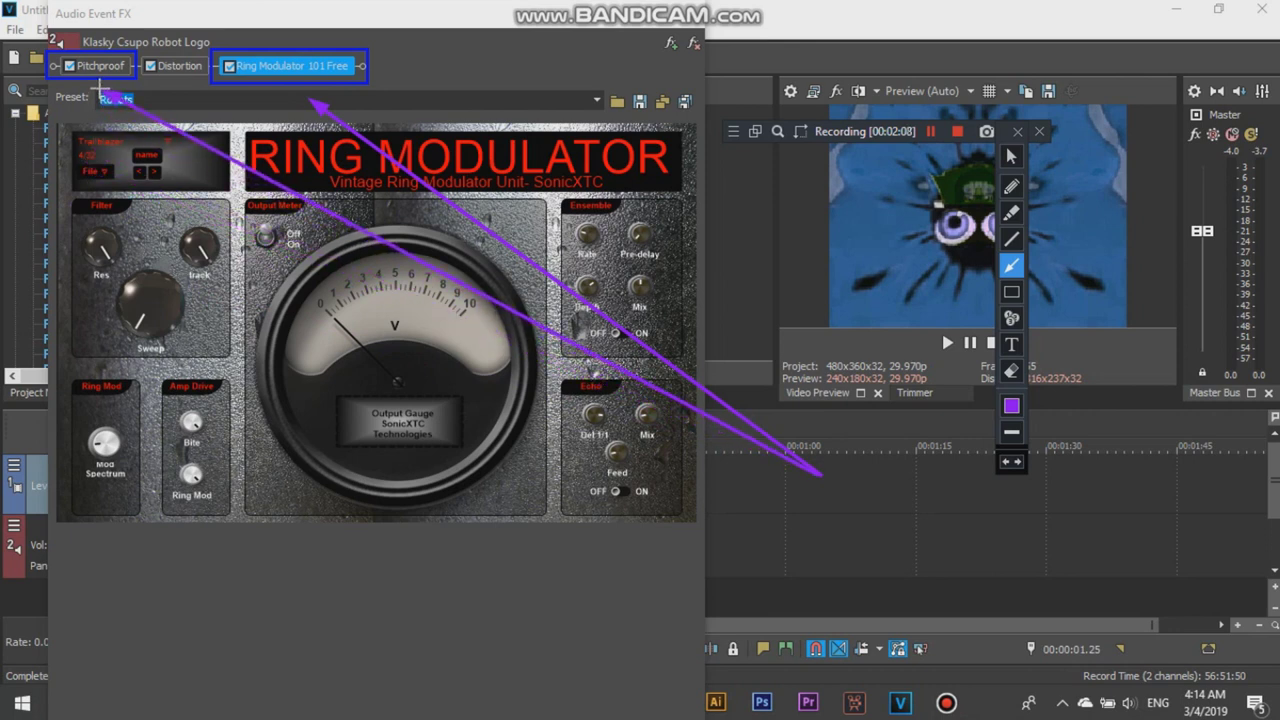
- Add a red text note near the arrows' shared starting point reading "You MUST Download & Use Ring Modulator 101 Free"
left_click(1011, 344)
left_click(645, 490)
type("Yo")
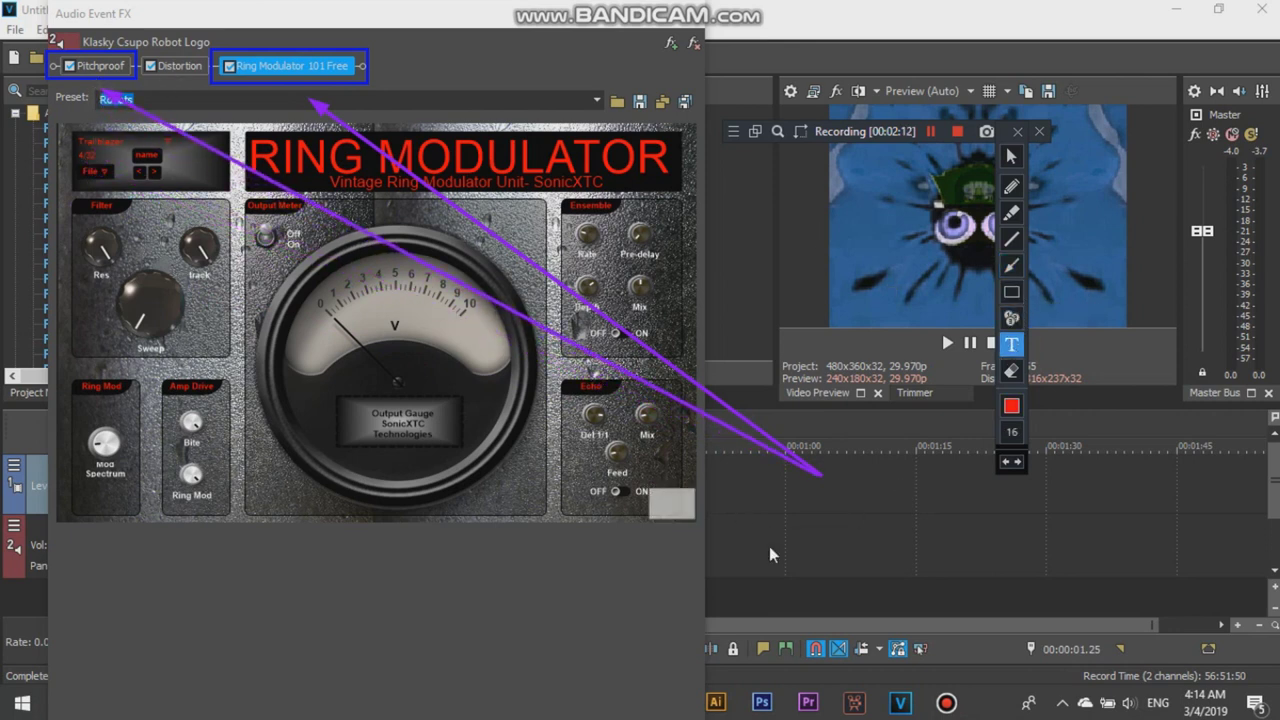
type("u MUST Usr")
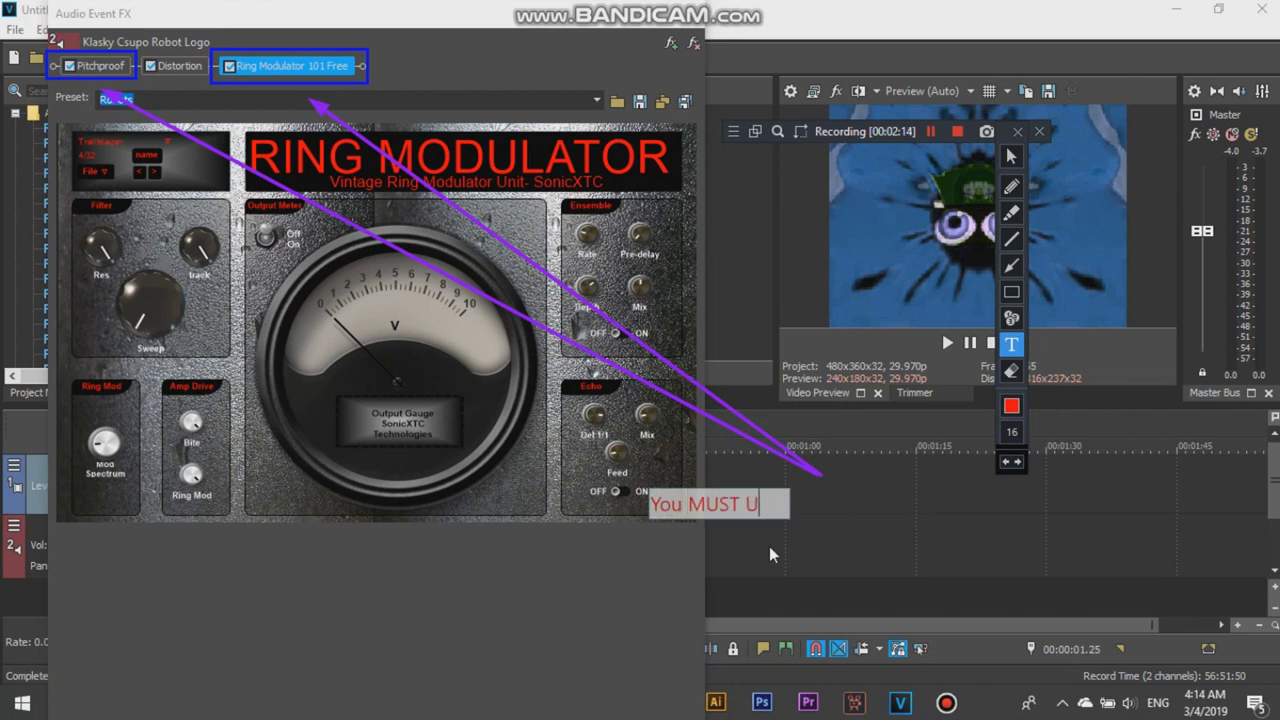
key("BackSpace")
type("e")
key("BackSpace")
key("BackSpace")
key("BackSpace")
type("Doun")
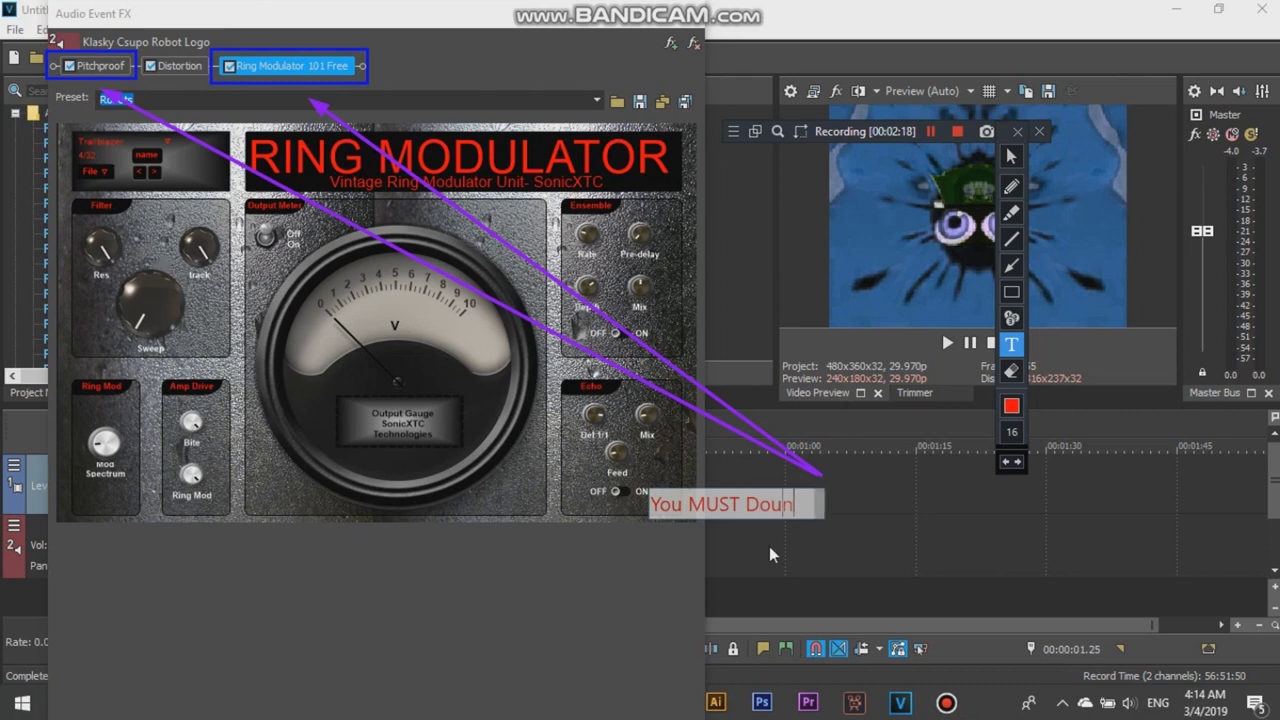
type("load")
key("BackSpace")
key("BackSpace")
key("BackSpace")
key("BackSpace")
key("BackSpace")
key("BackSpace")
type("wnload")
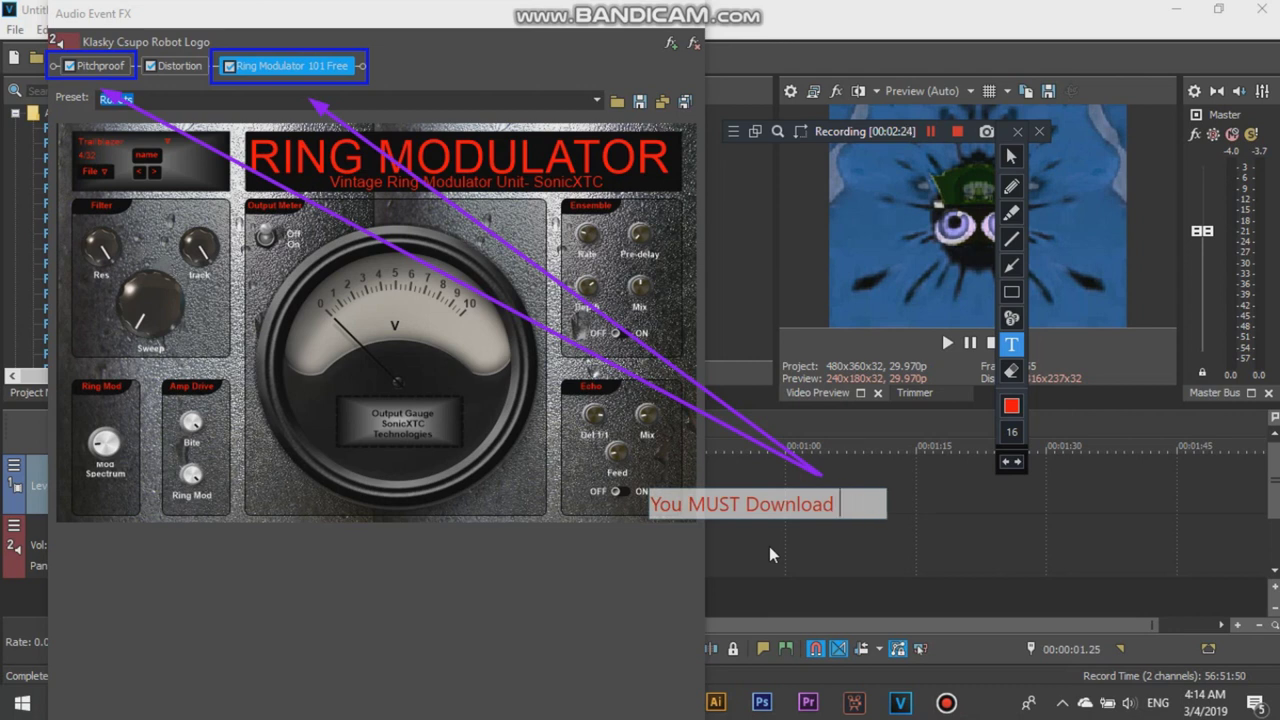
type(" & Use ")
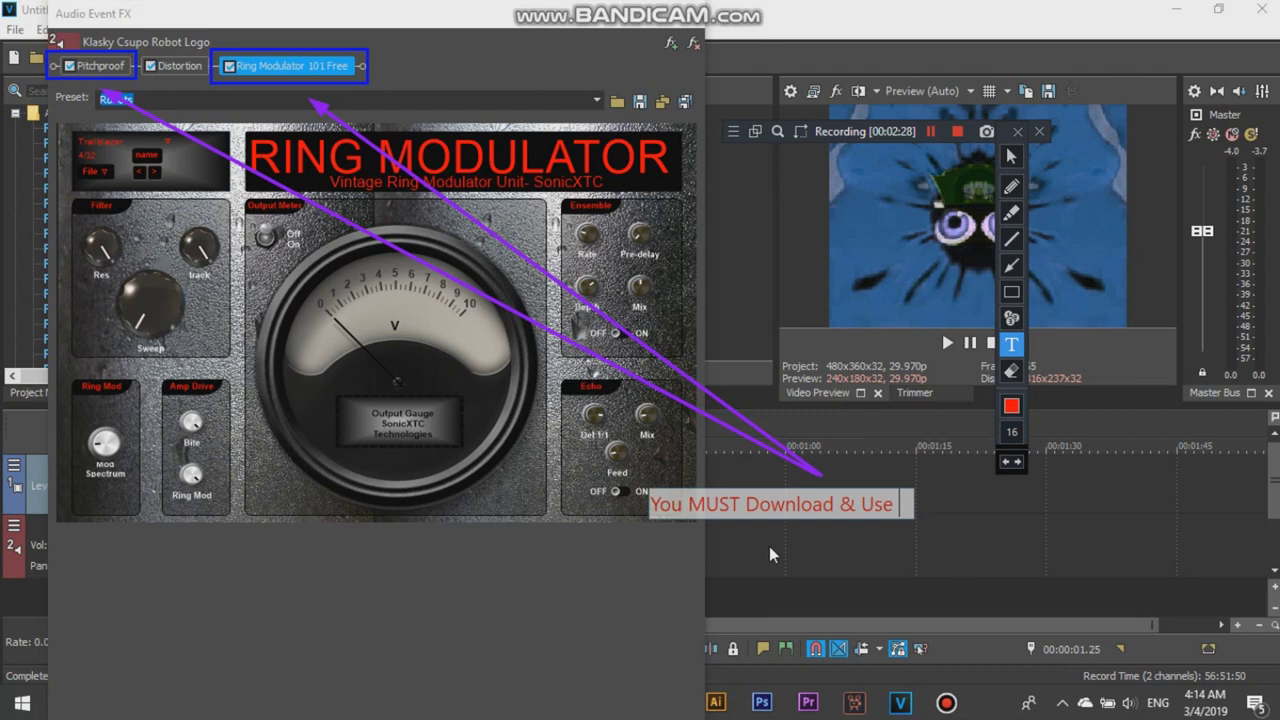
type("Ring Modu")
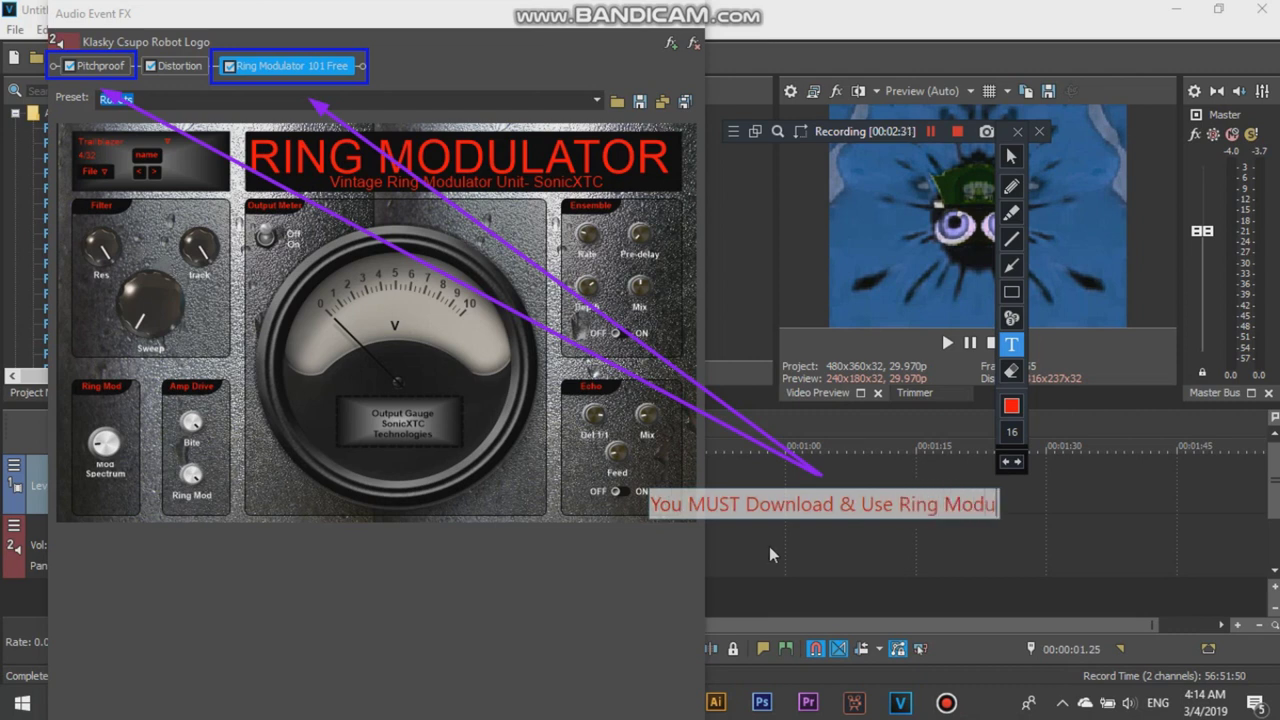
type("lator ")
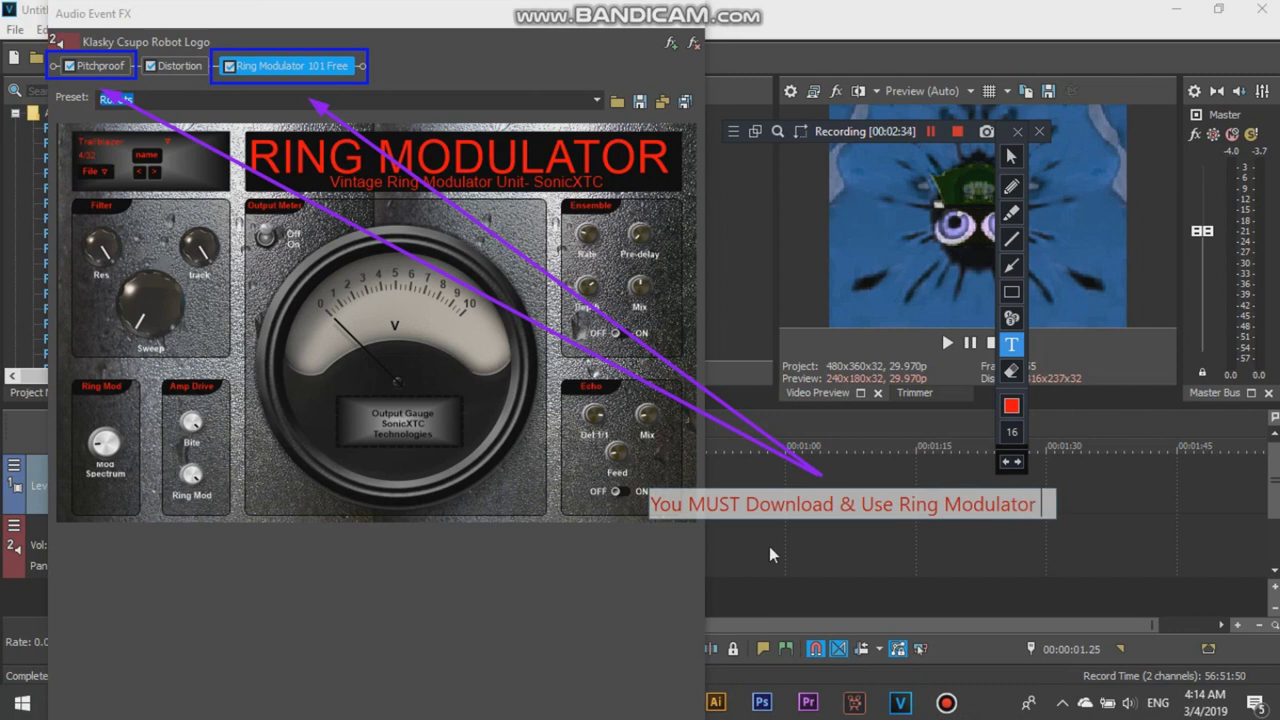
type("101 Free")
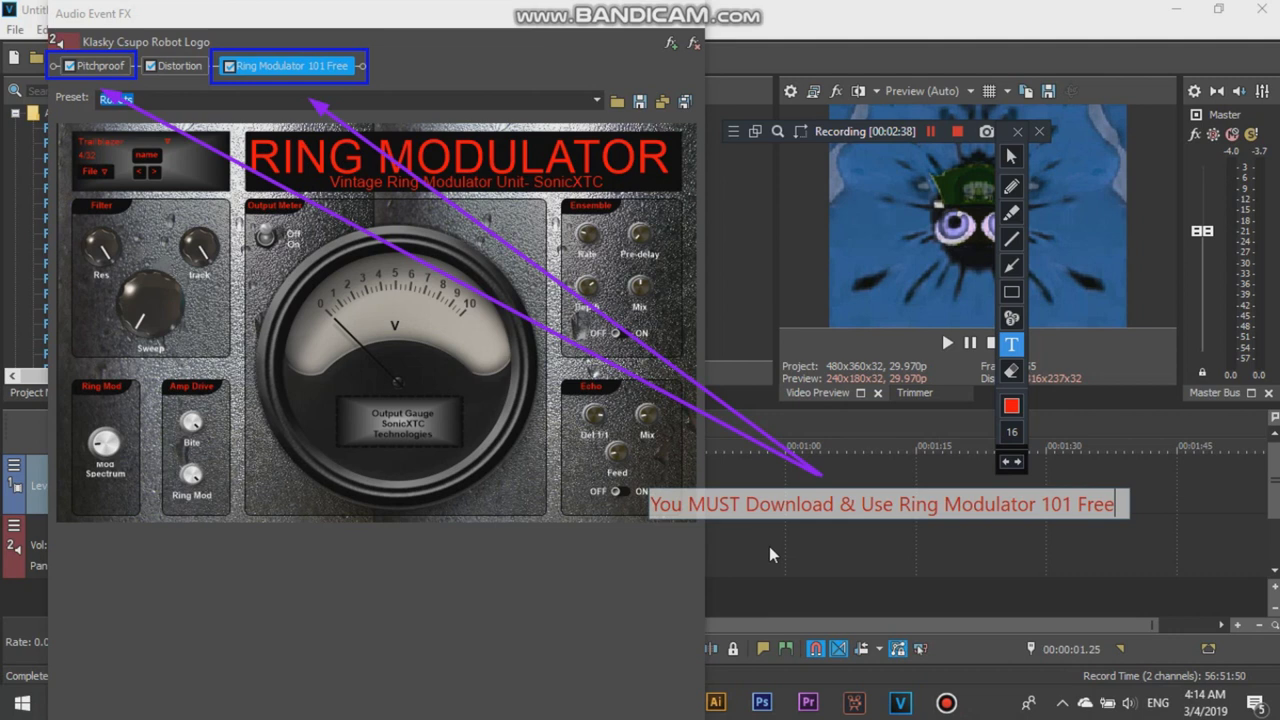
- Reposition the red note to make room on one line and complete its text with "And Pitchproof"
type(" & P")
type("itch")
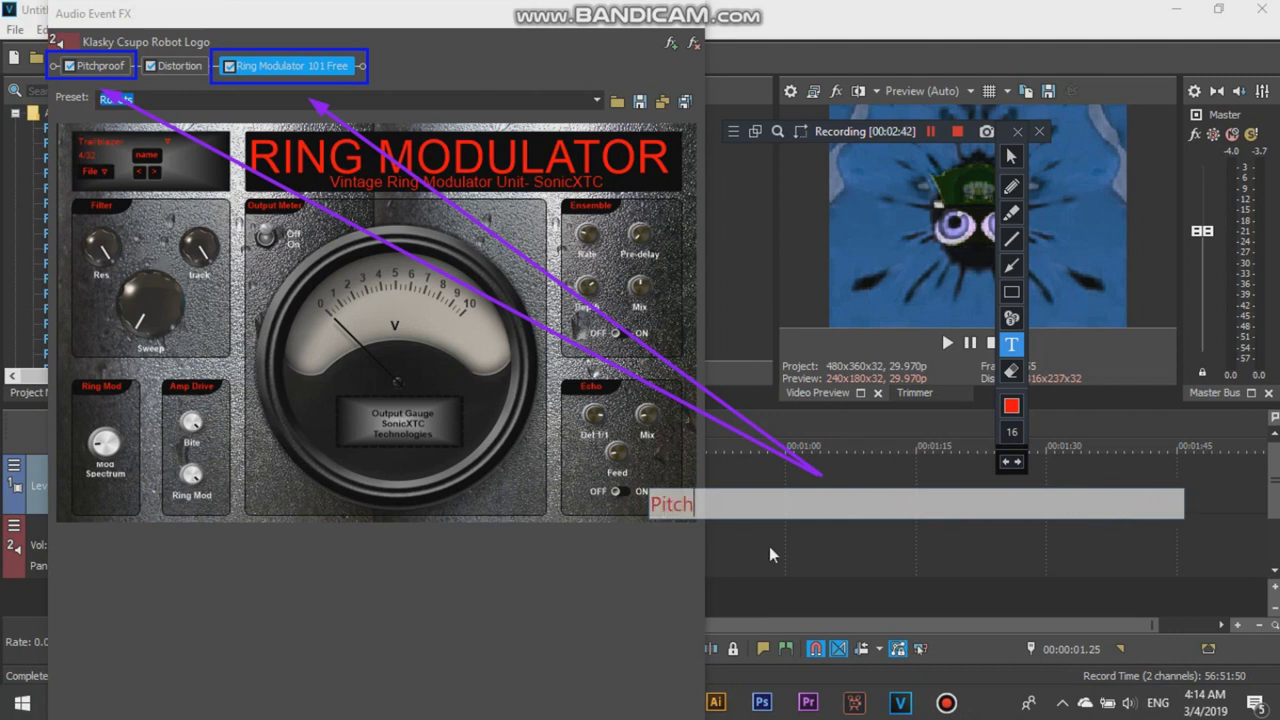
type("proff")
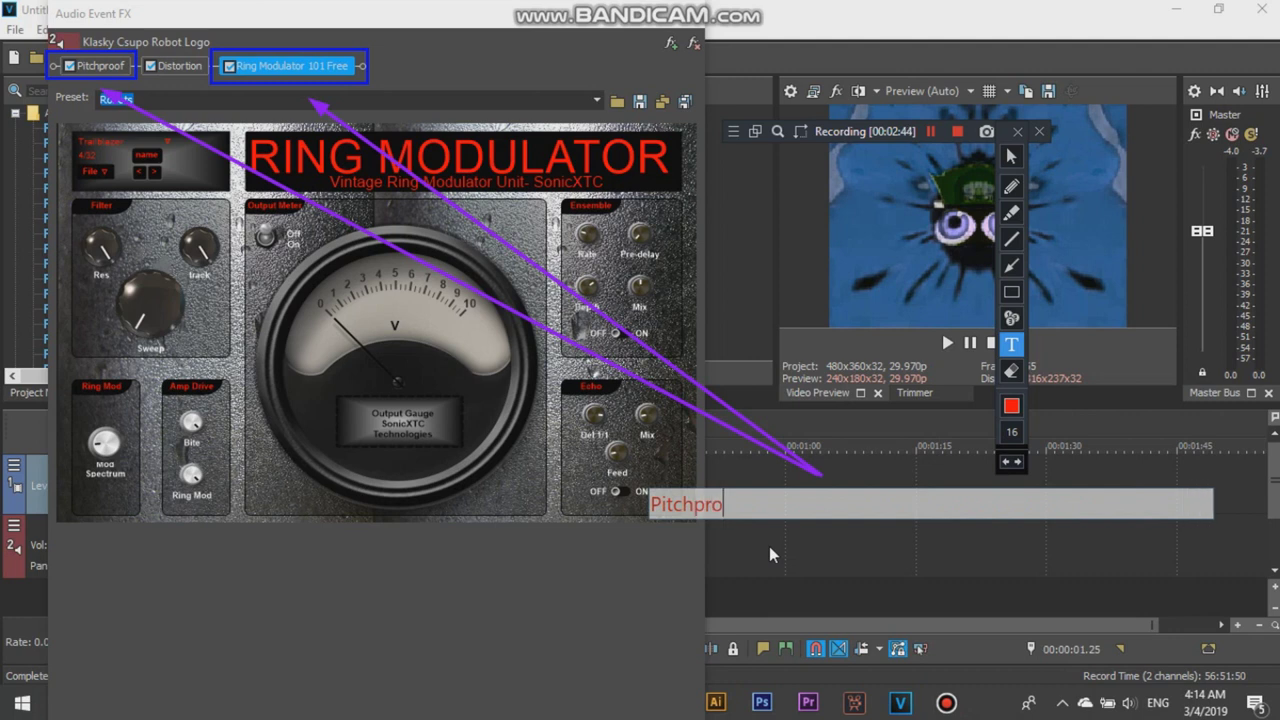
key("BackSpace")
left_click_drag(795, 514, 590, 503)
key("BackSpace")
key("BackSpace")
key("BackSpace")
key("BackSpace")
key("BackSpace")
key("BackSpace")
key("BackSpace")
key("BackSpace")
key("BackSpace")
type("You MUST Download & Use Ring Modulator 101 Free")
type("A")
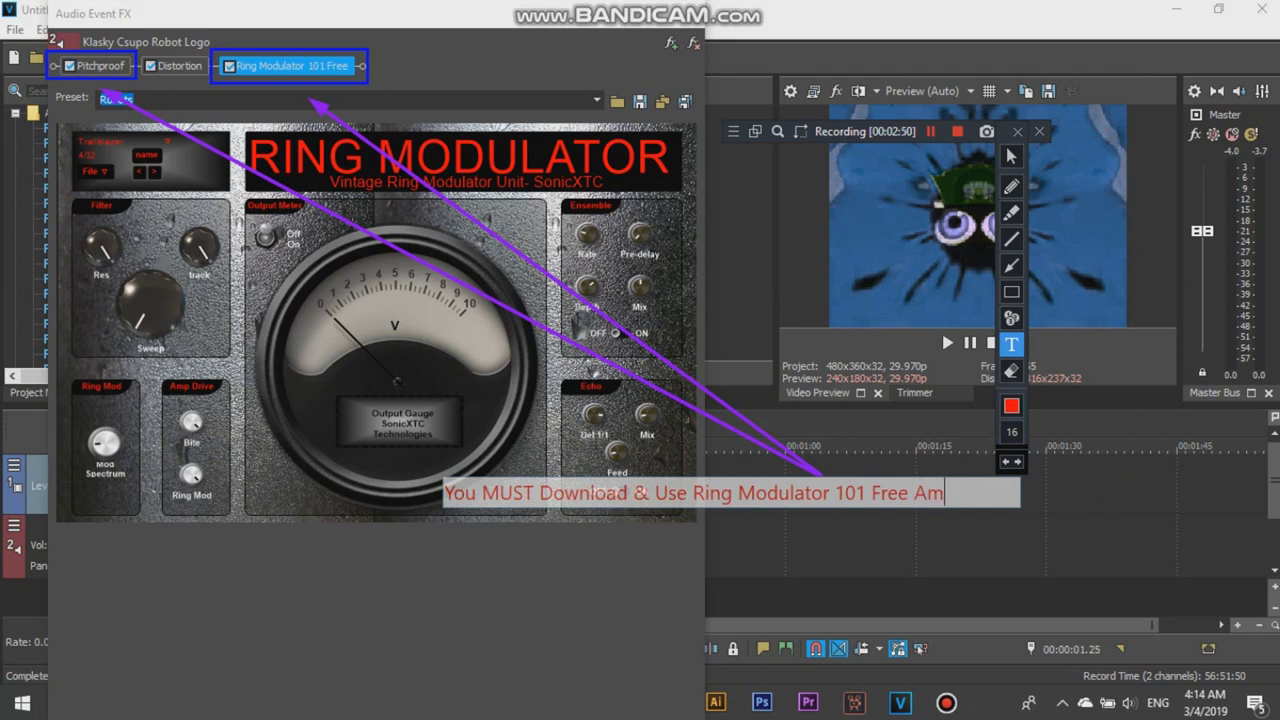
type("nd Pitch p")
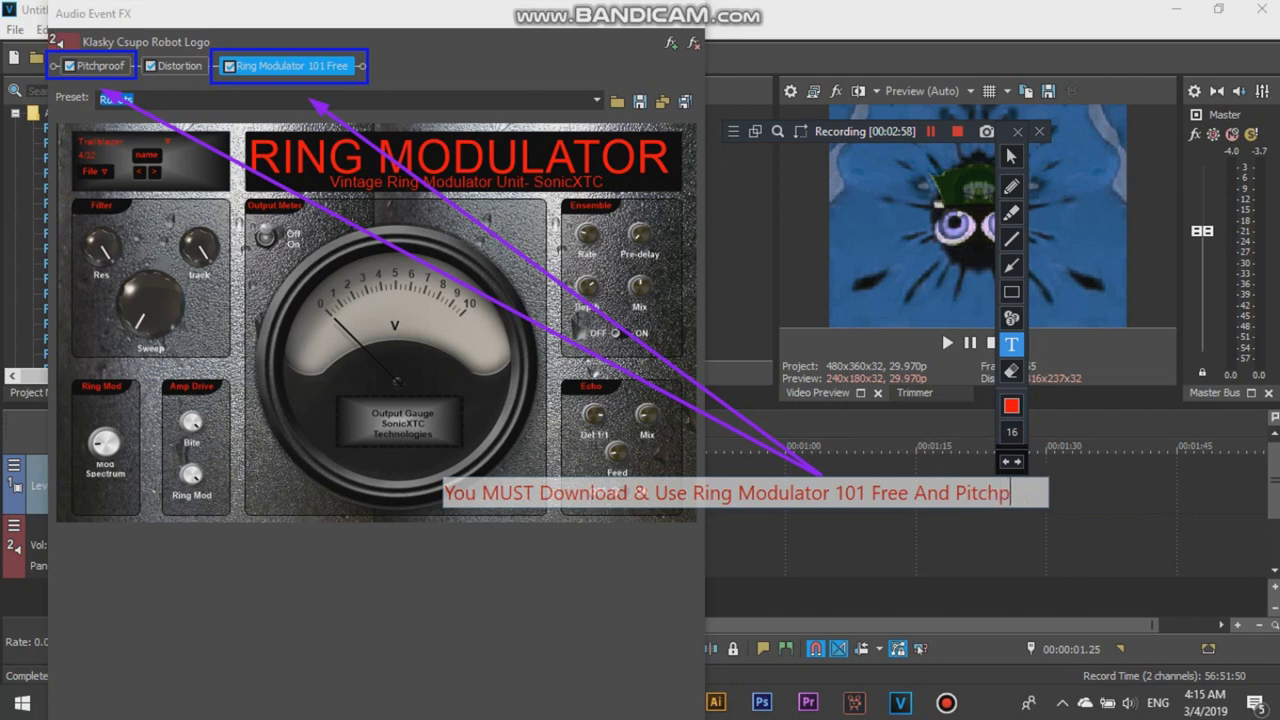
type("roff")
type("of")
left_click(712, 502)
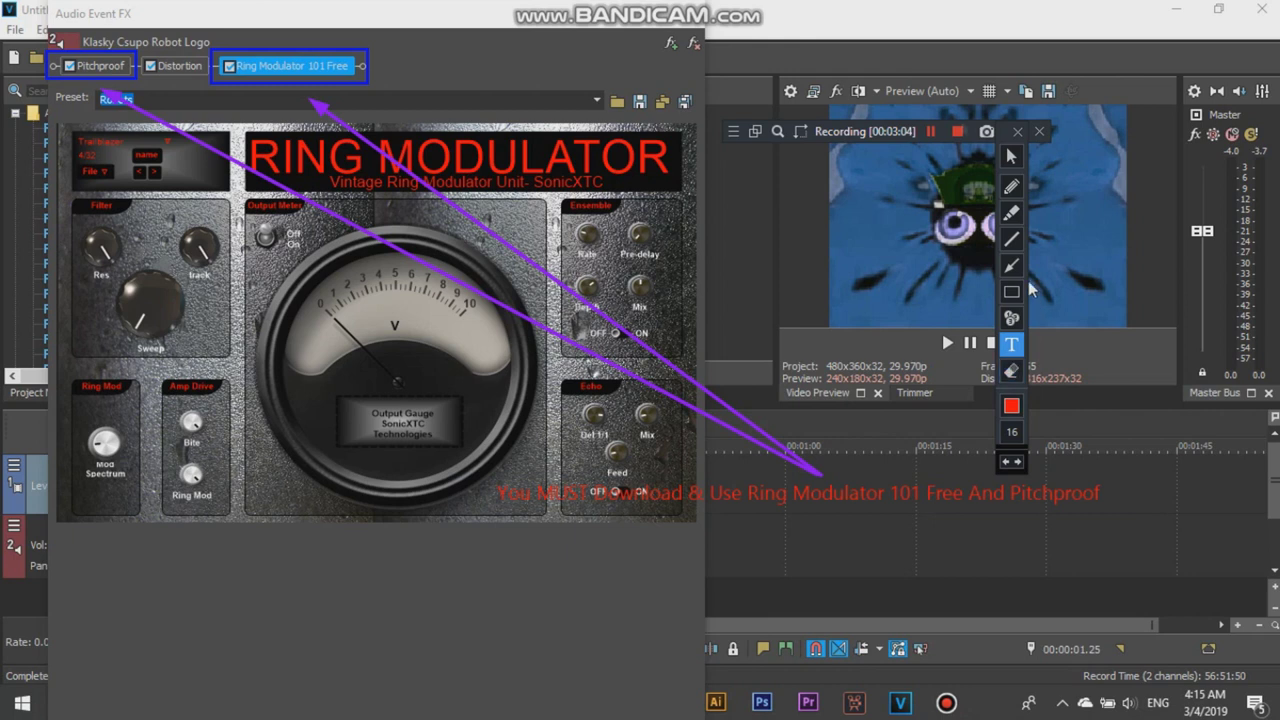
- Exit the screen drawing mode, clearing the annotations, and close the Audio Event FX window
left_click(1011, 156)
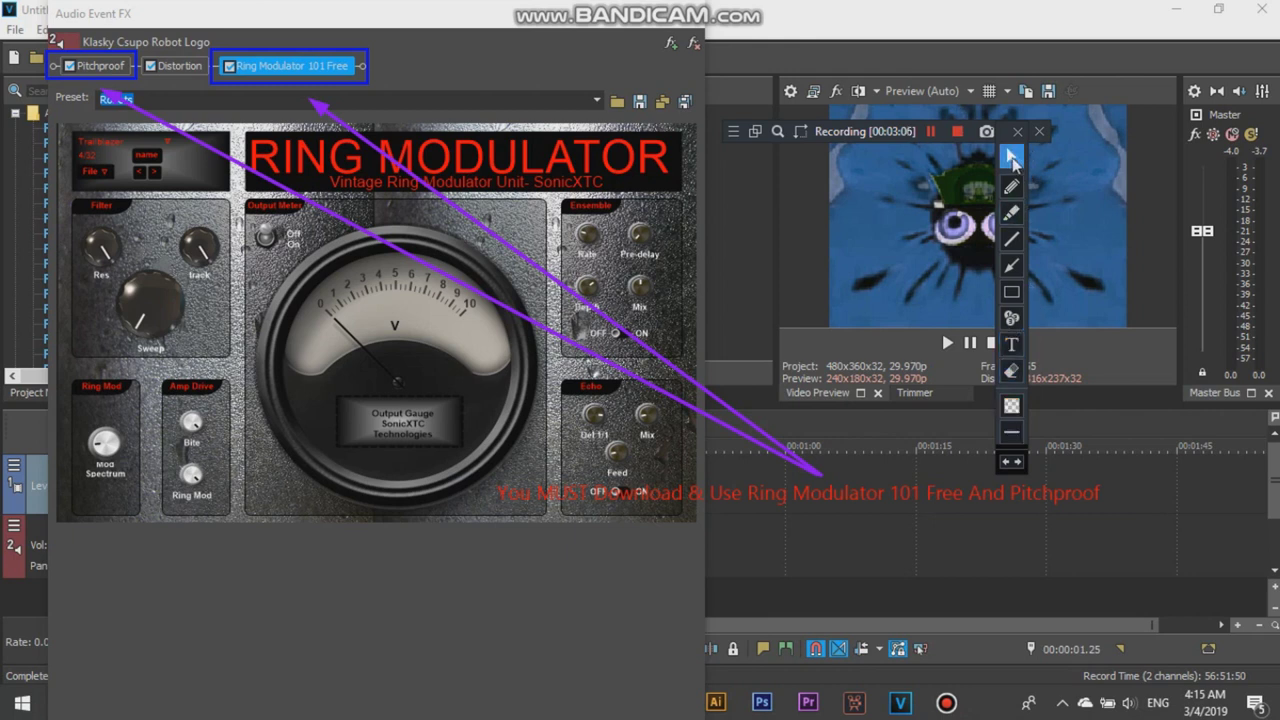
left_click(1018, 131)
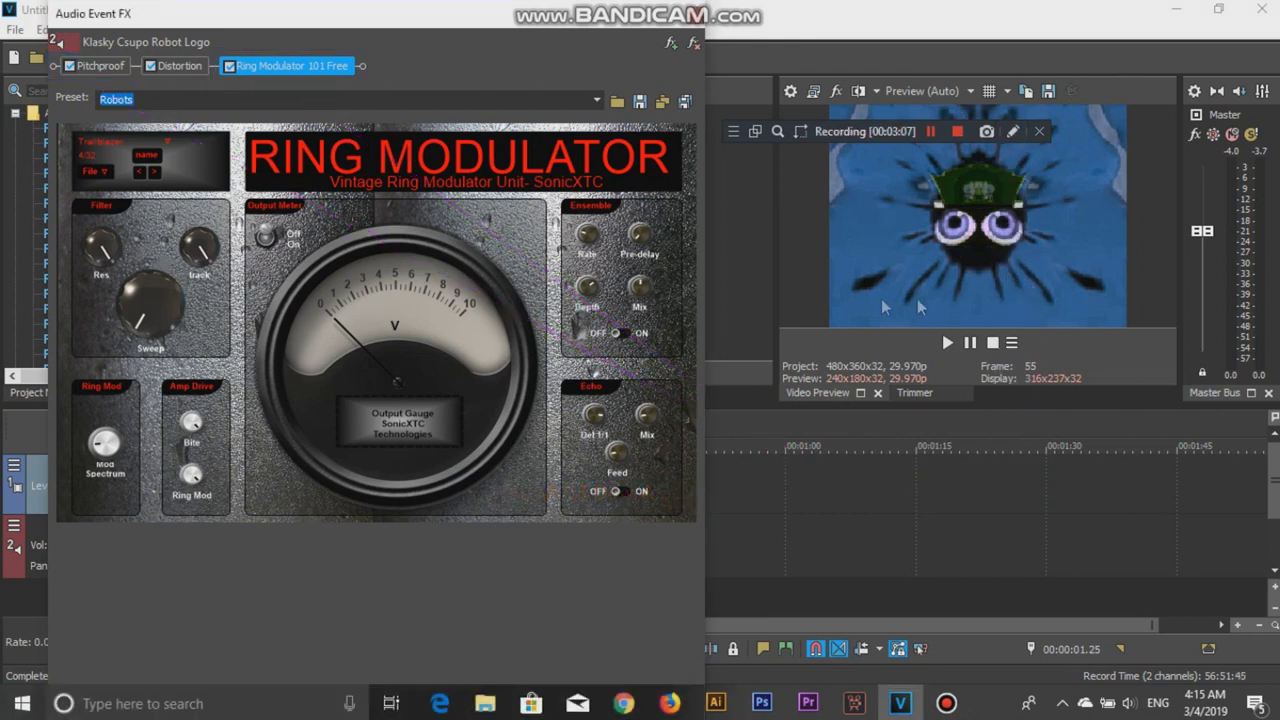
left_click(699, 14)
- Play the Klasky Csupo Robot Logo project from the start to preview the applied effects
left_click(1010, 342)
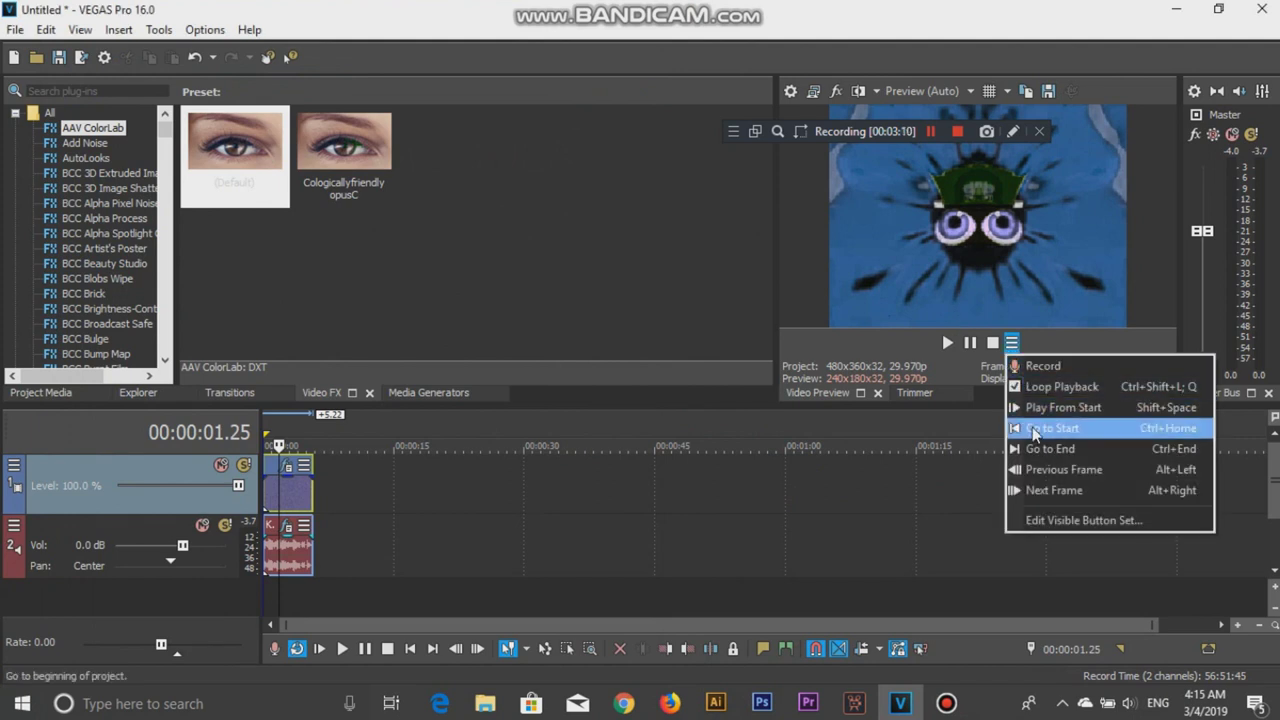
left_click(1050, 428)
key("space")
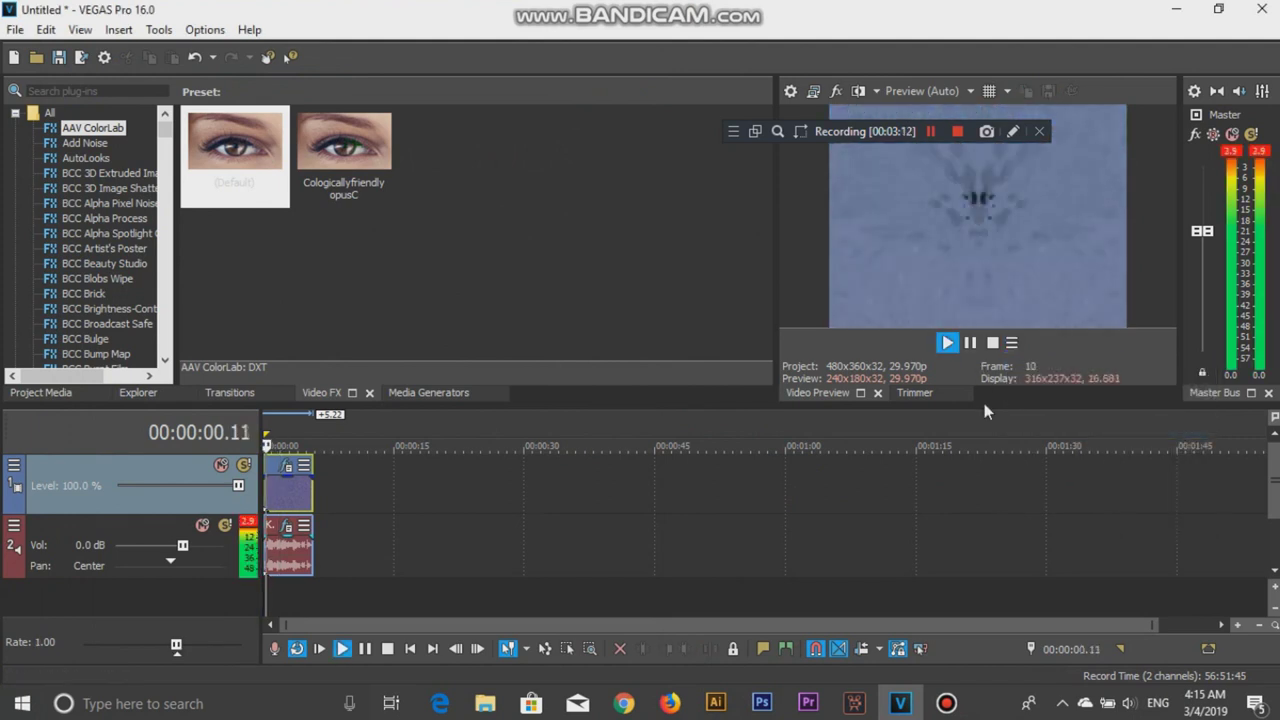